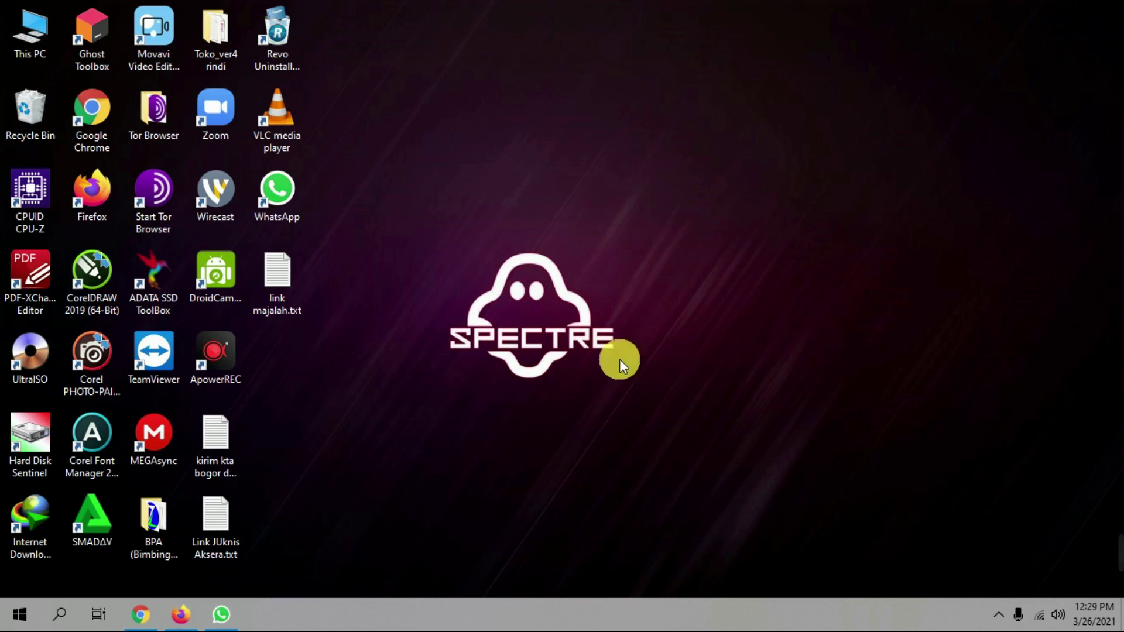
Bring Chrome's login page forward and enter the school admin username
{"action": "mouse_move", "coordinate": [149, 619]}
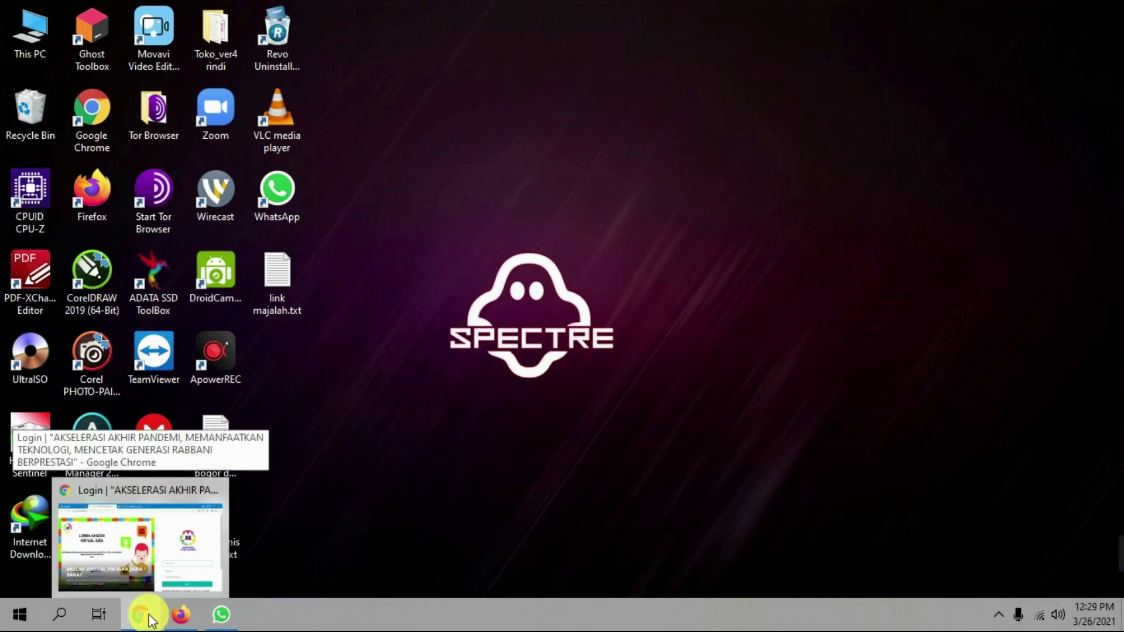
{"action": "left_click", "coordinate": [149, 619]}
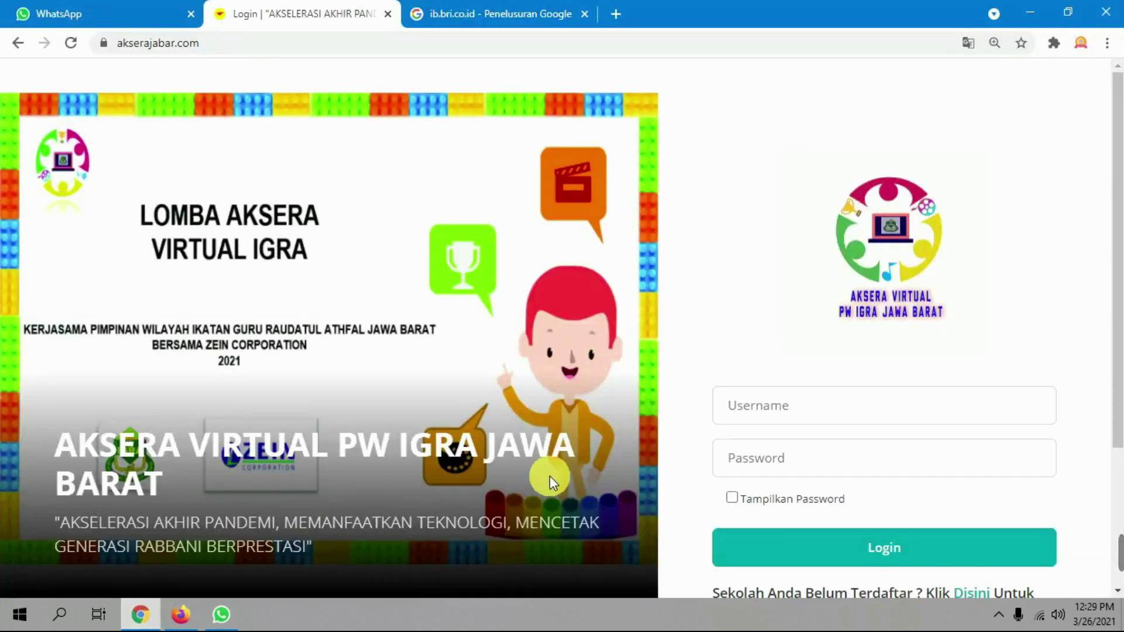
{"action": "left_click", "coordinate": [728, 406]}
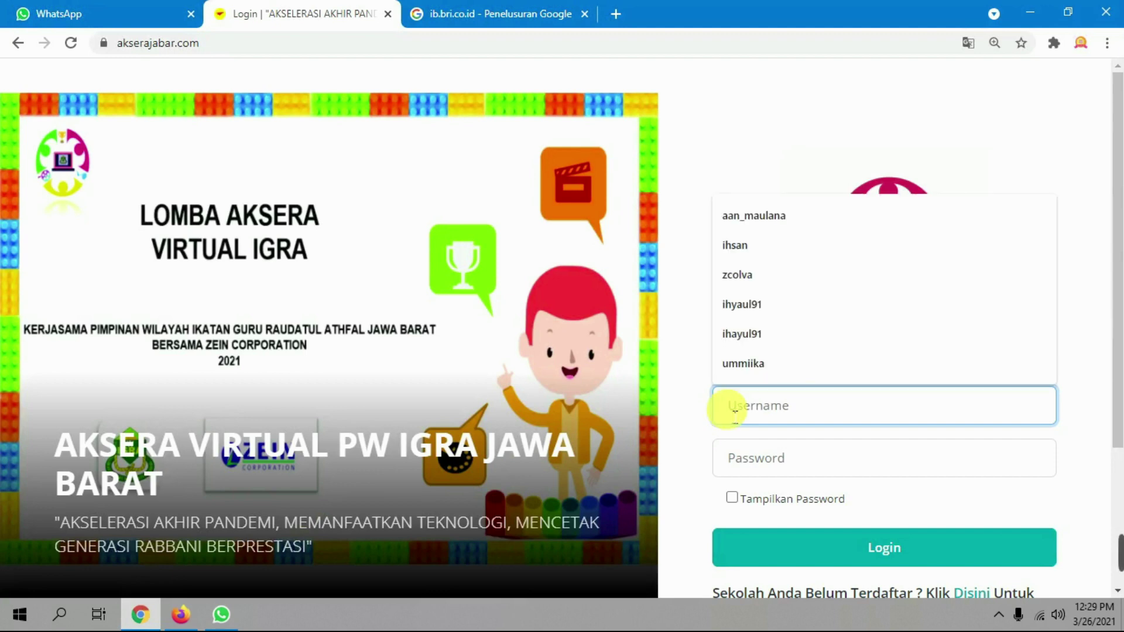
{"action": "left_click", "coordinate": [732, 110]}
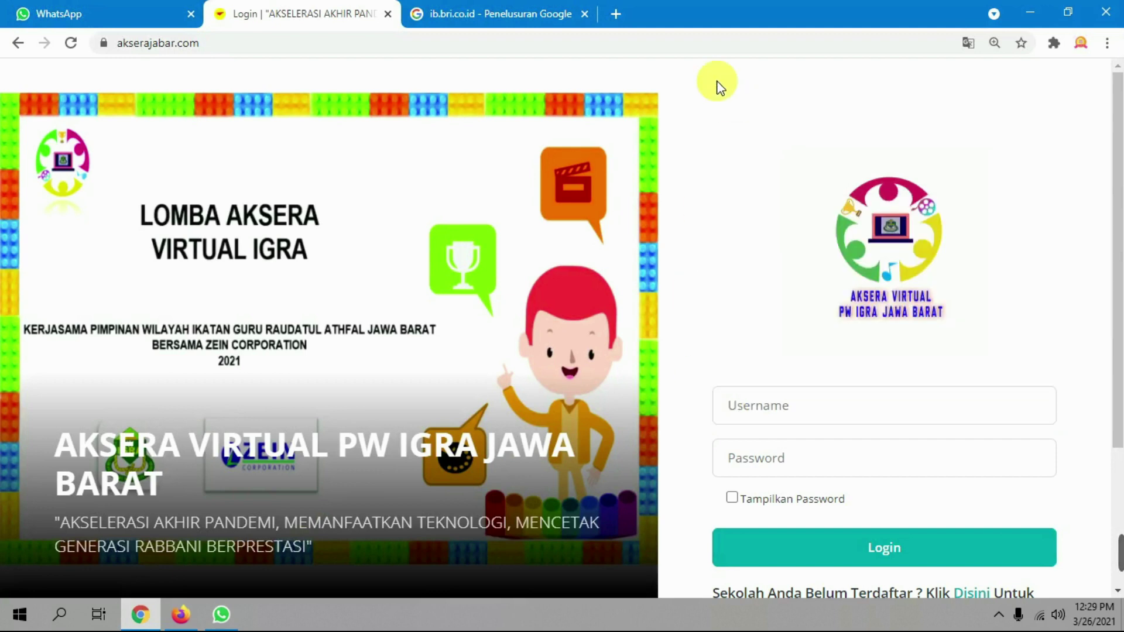
{"action": "left_click", "coordinate": [766, 409]}
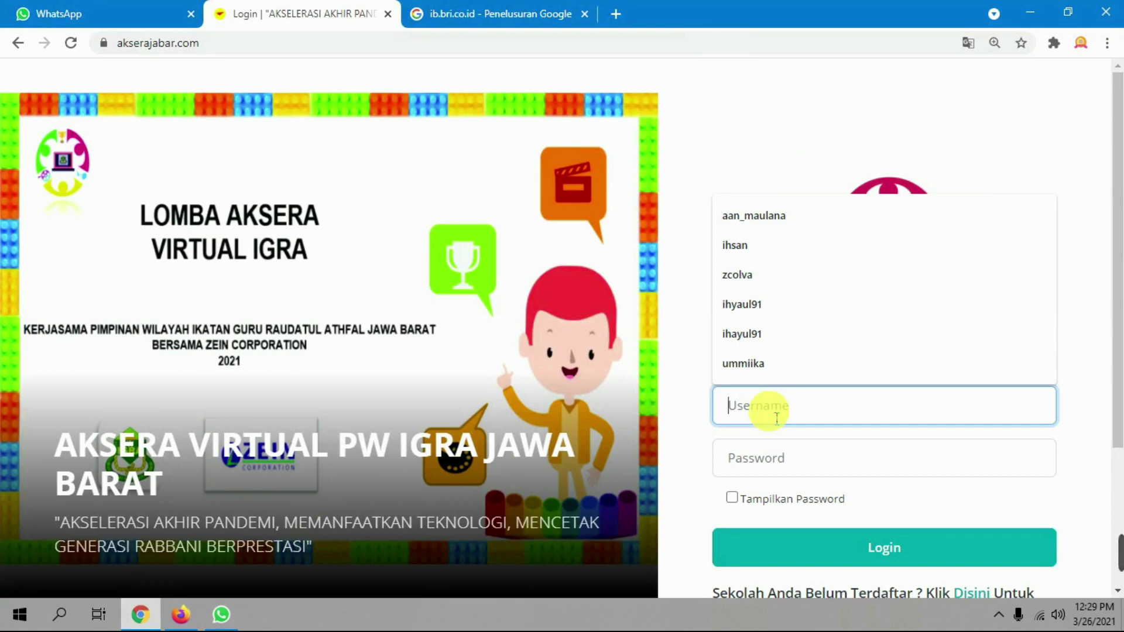
{"action": "type", "text": "admi"}
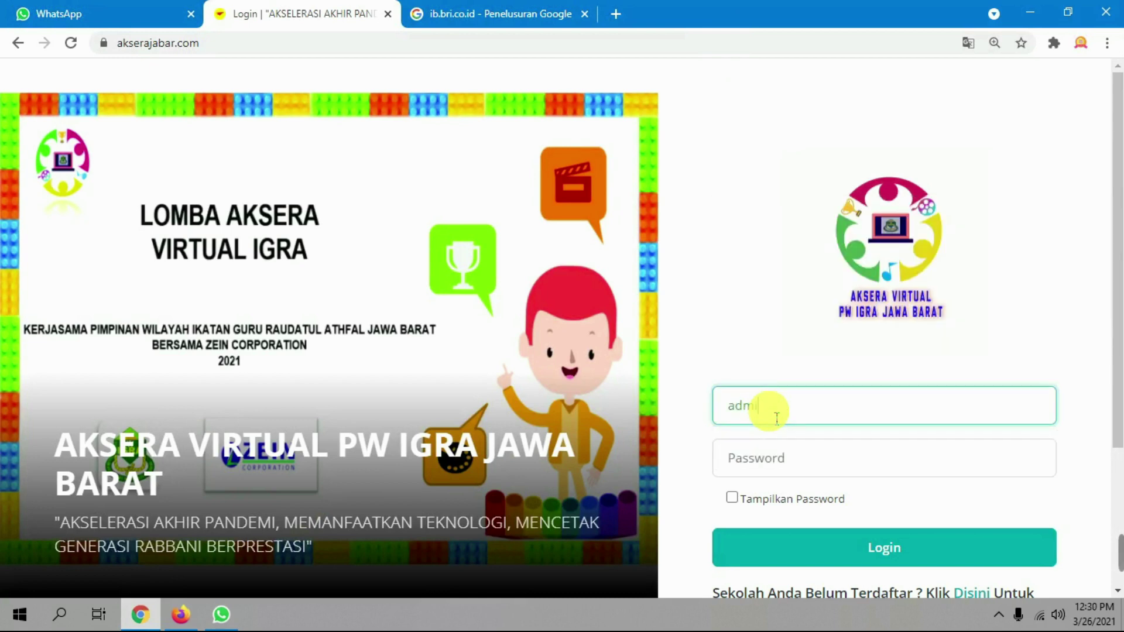
{"action": "type", "text": "n123"}
Enter the account password and log in to the contest site
{"action": "left_click", "coordinate": [755, 460]}
{"action": "type", "text": "1234"}
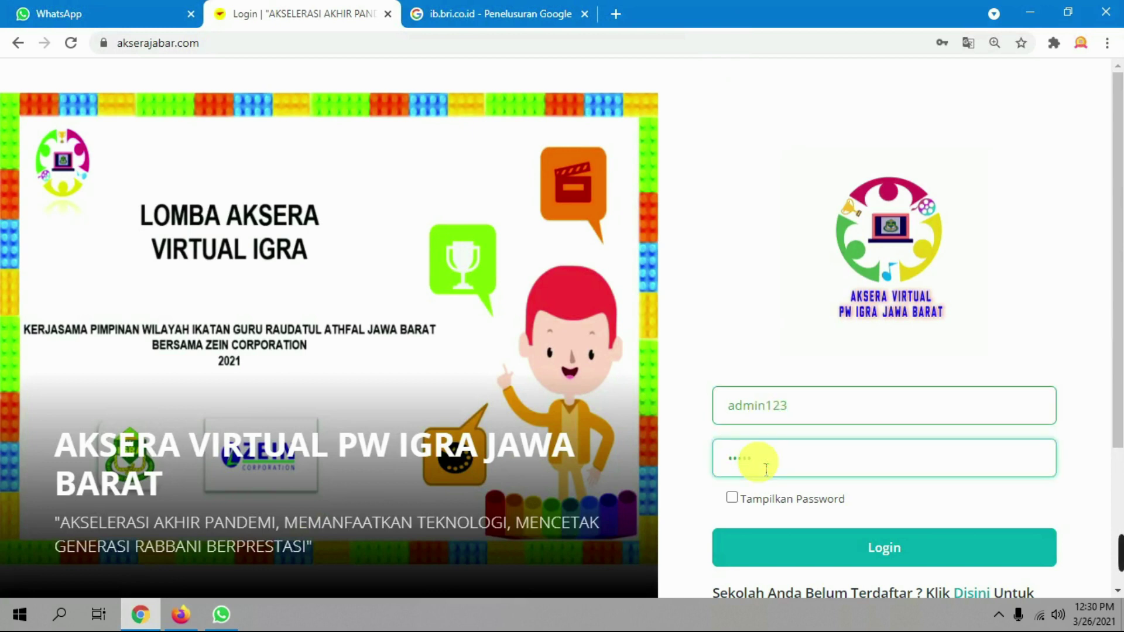
{"action": "type", "text": "5678"}
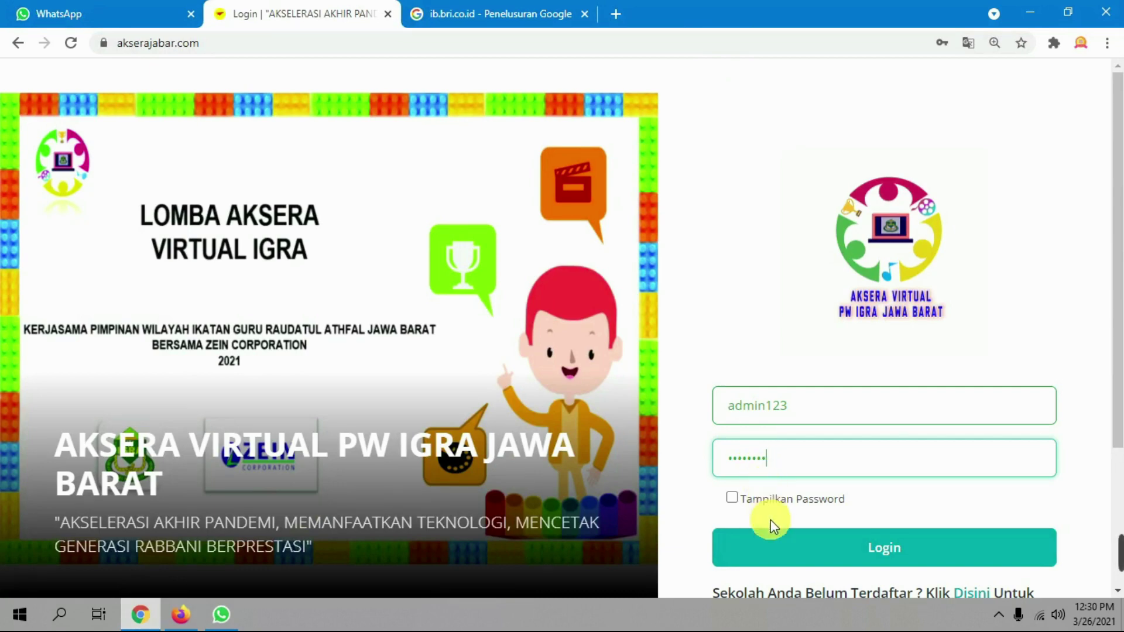
{"action": "left_click", "coordinate": [803, 553]}
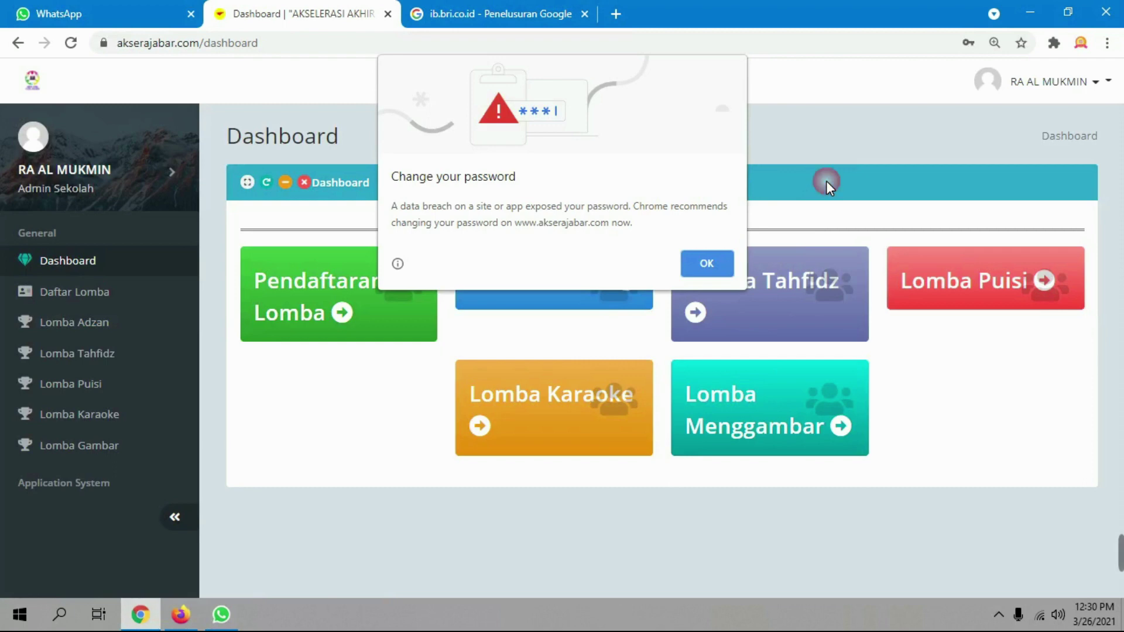
Dismiss Chrome's password-breach warning and open the Pendaftaran Lomba page
{"action": "left_click", "coordinate": [715, 260]}
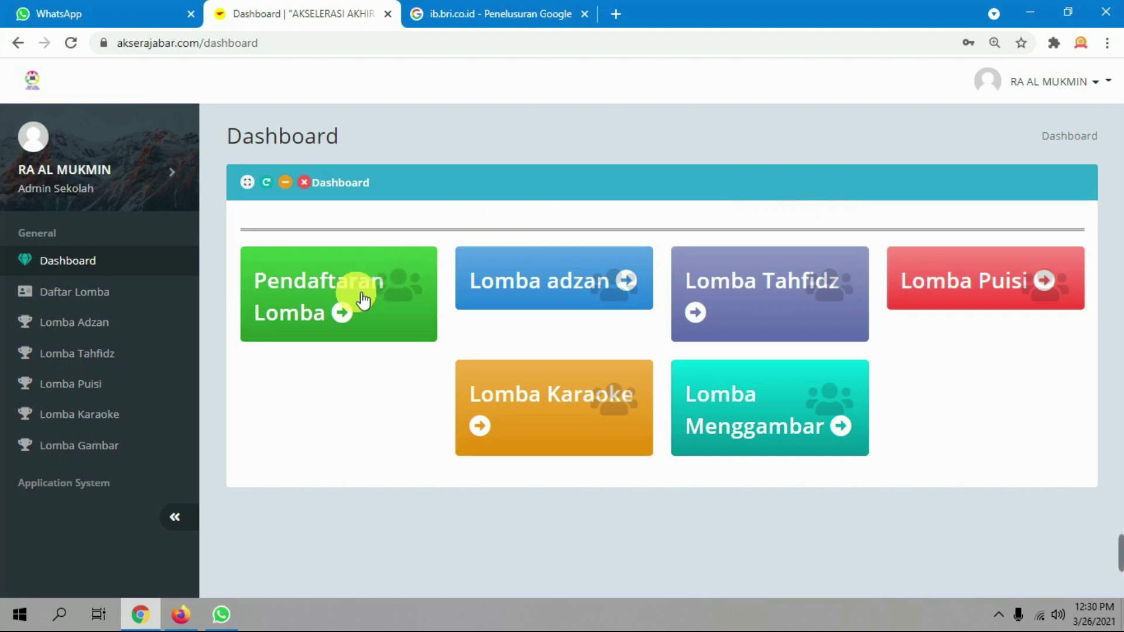
{"action": "left_click", "coordinate": [322, 305]}
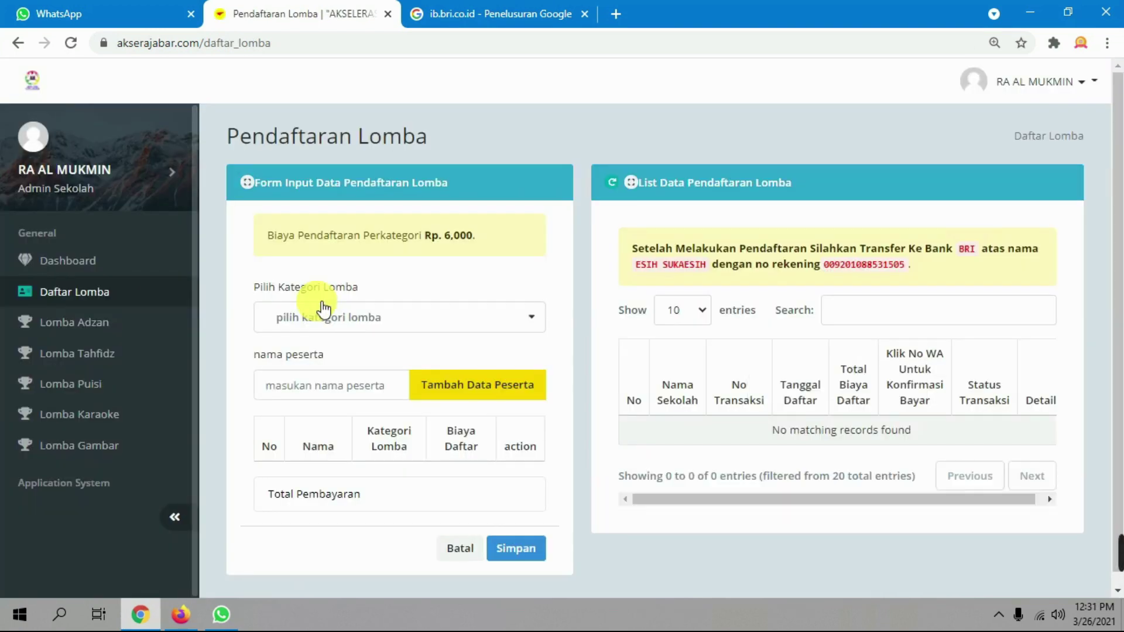
Add a participant to the Adzan category
{"action": "left_click", "coordinate": [472, 329]}
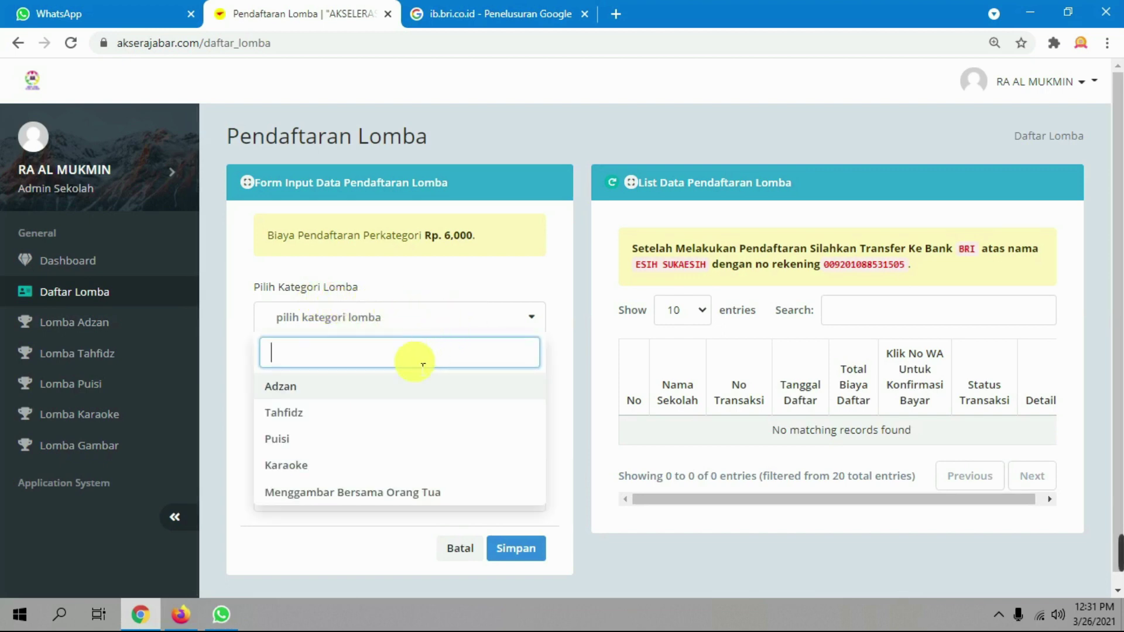
{"action": "left_click", "coordinate": [351, 386]}
{"action": "left_click", "coordinate": [368, 390]}
{"action": "type", "text": "R"}
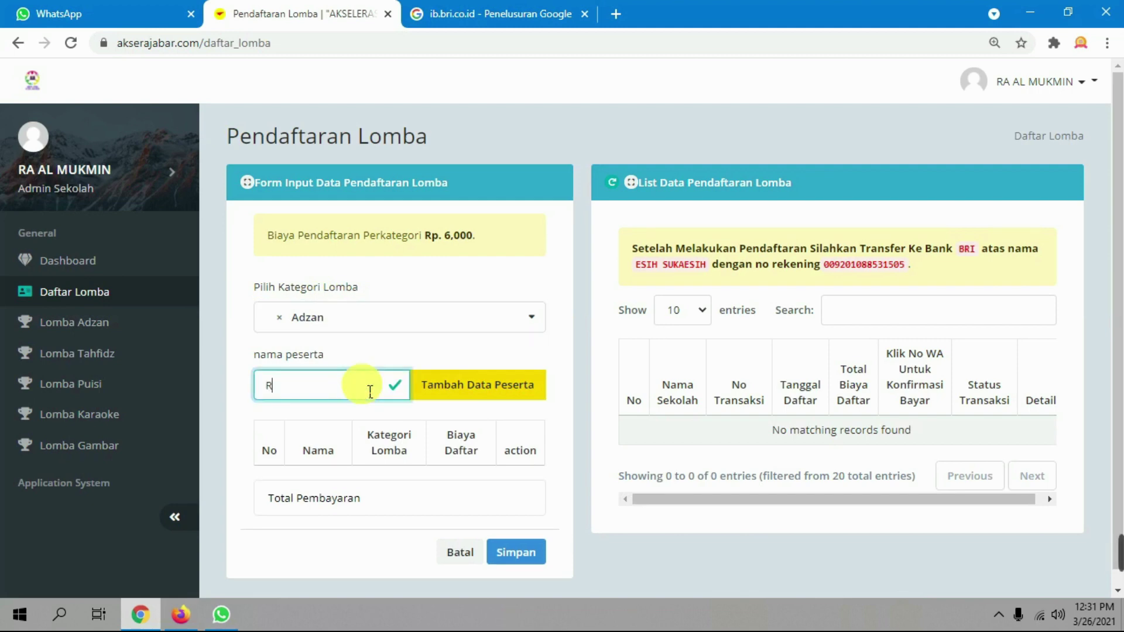
{"action": "type", "text": "EZIN"}
{"action": "left_click", "coordinate": [452, 398]}
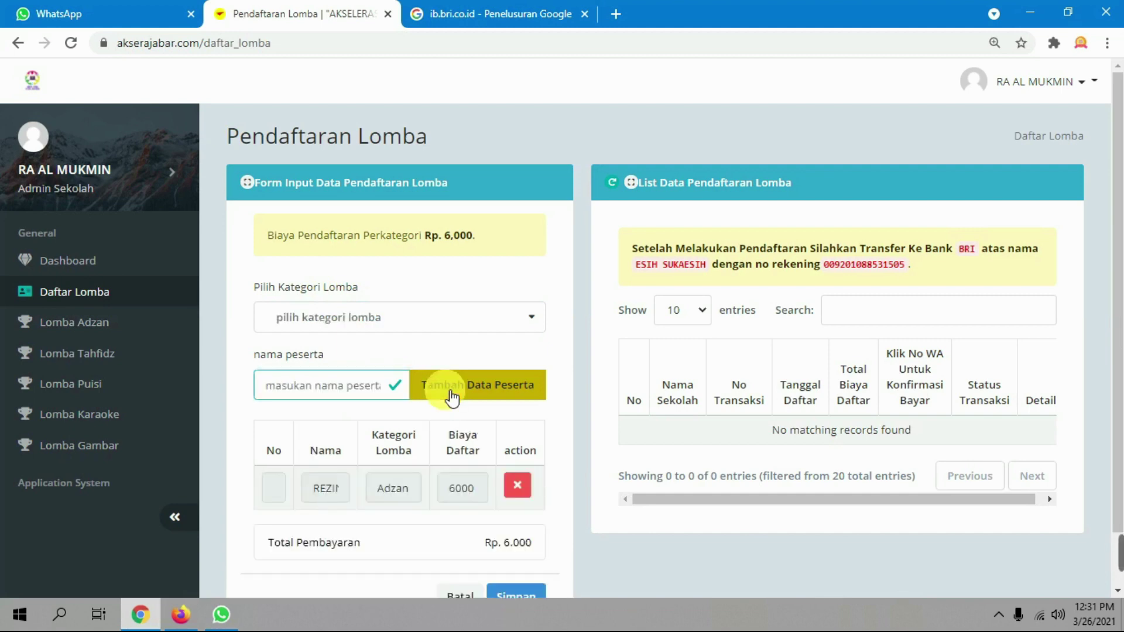
{"action": "scroll", "coordinate": [612, 445], "scroll_direction": "down", "scroll_amount": 1}
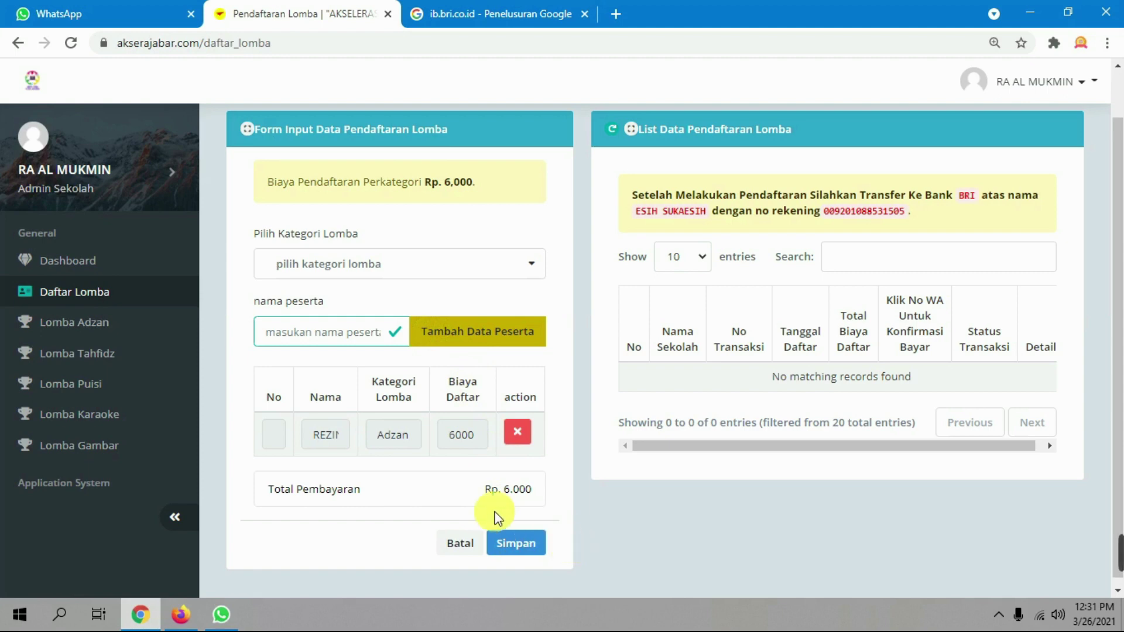
Add a participant to the Tahfidz category
{"action": "left_click", "coordinate": [460, 268]}
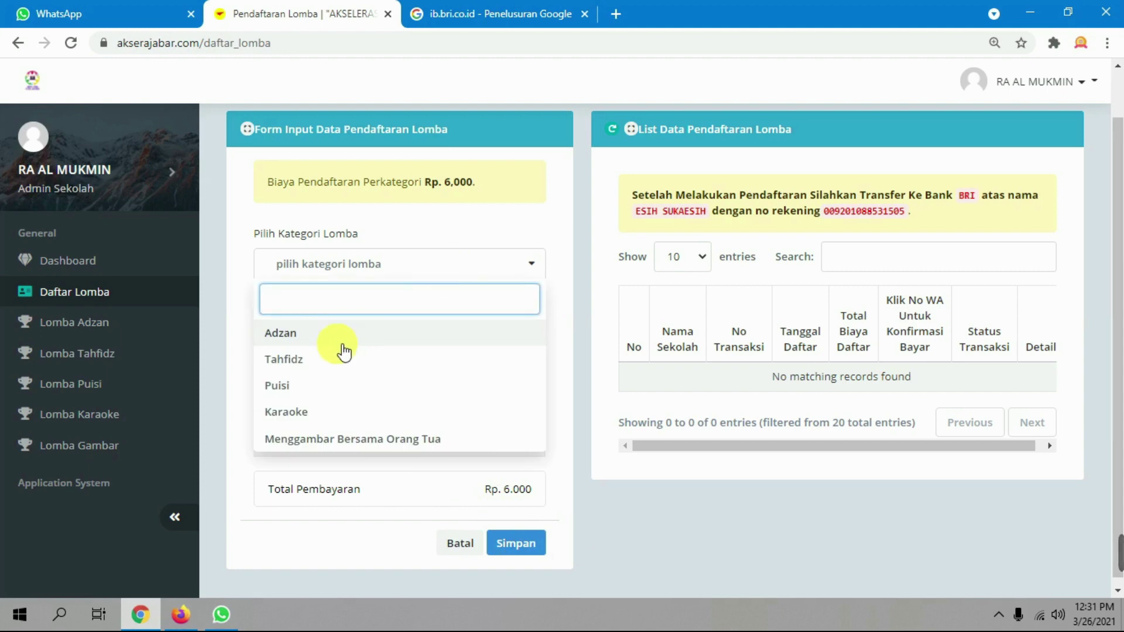
{"action": "left_click", "coordinate": [301, 361]}
{"action": "left_click", "coordinate": [335, 331]}
{"action": "type", "text": "NISAA"}
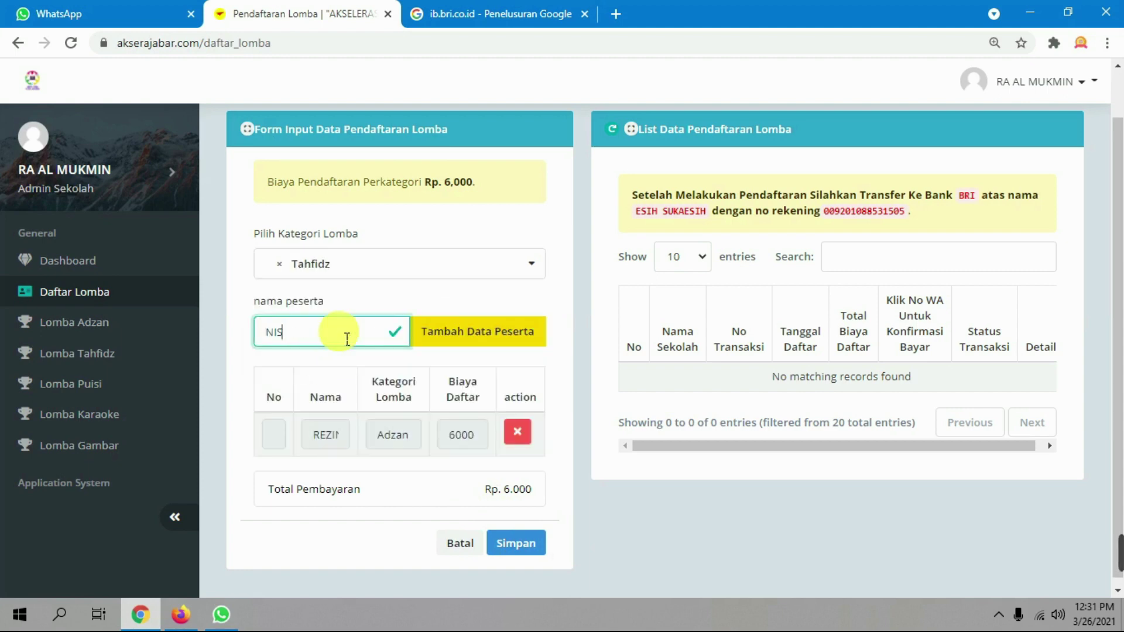
{"action": "left_click", "coordinate": [453, 344]}
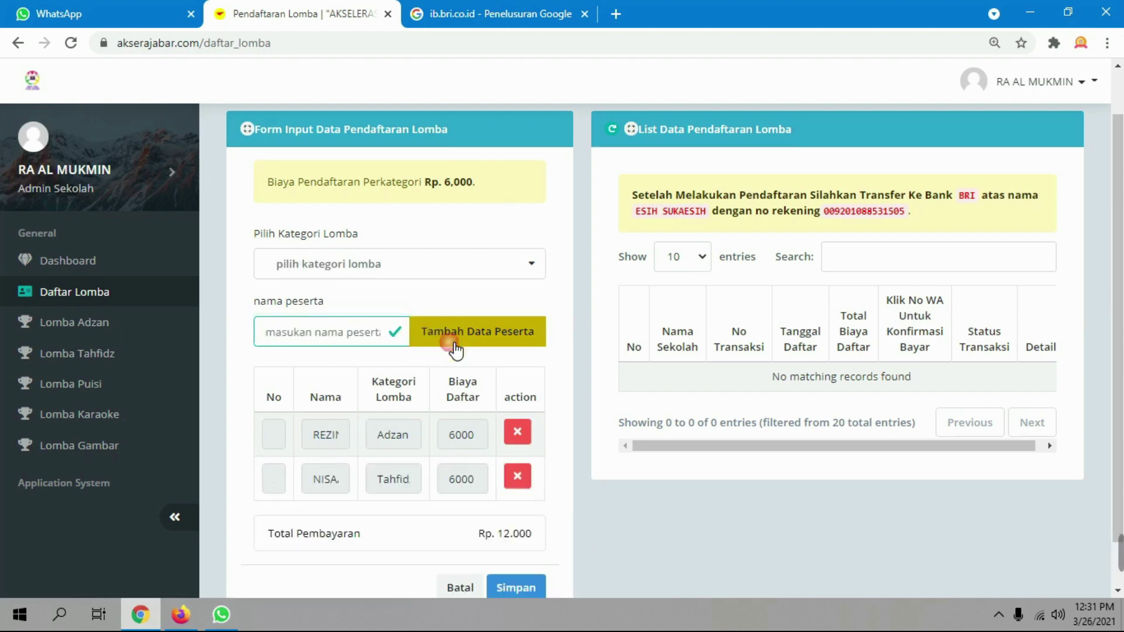
Add a participant to the Puisi category
{"action": "left_click", "coordinate": [433, 272]}
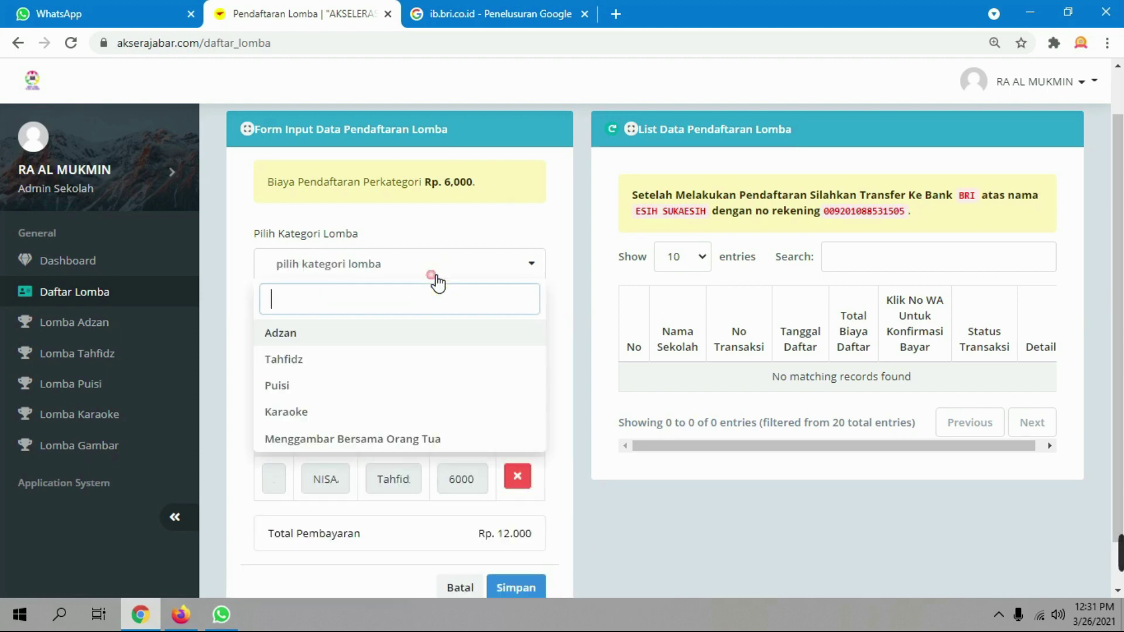
{"action": "left_click", "coordinate": [301, 391]}
{"action": "left_click", "coordinate": [368, 339]}
{"action": "type", "text": "LOLI"}
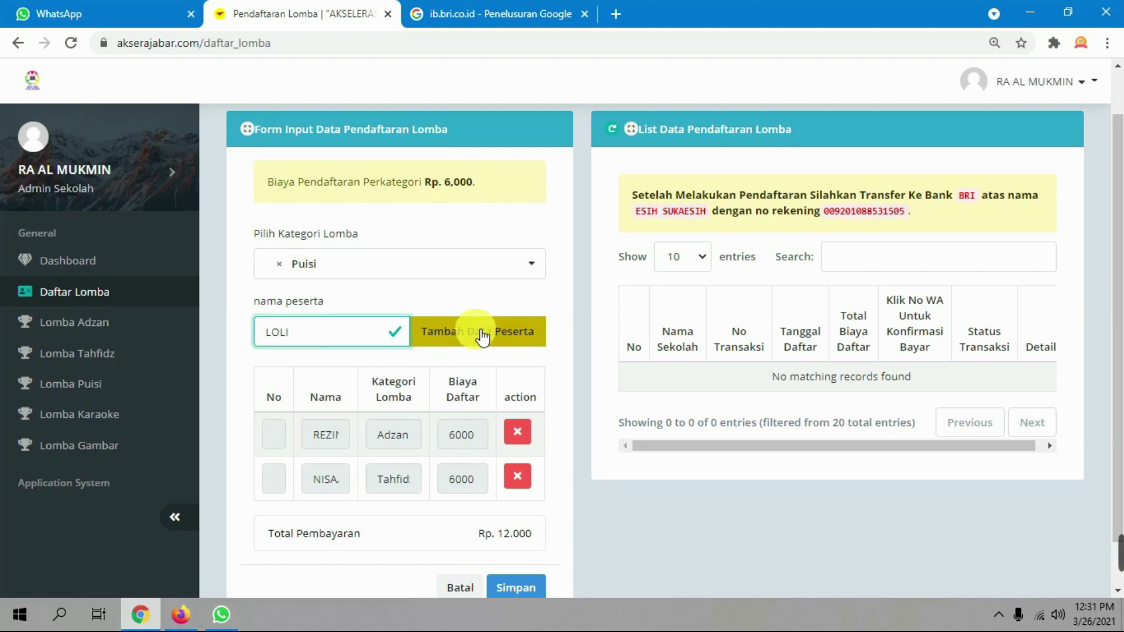
{"action": "left_click", "coordinate": [536, 332]}
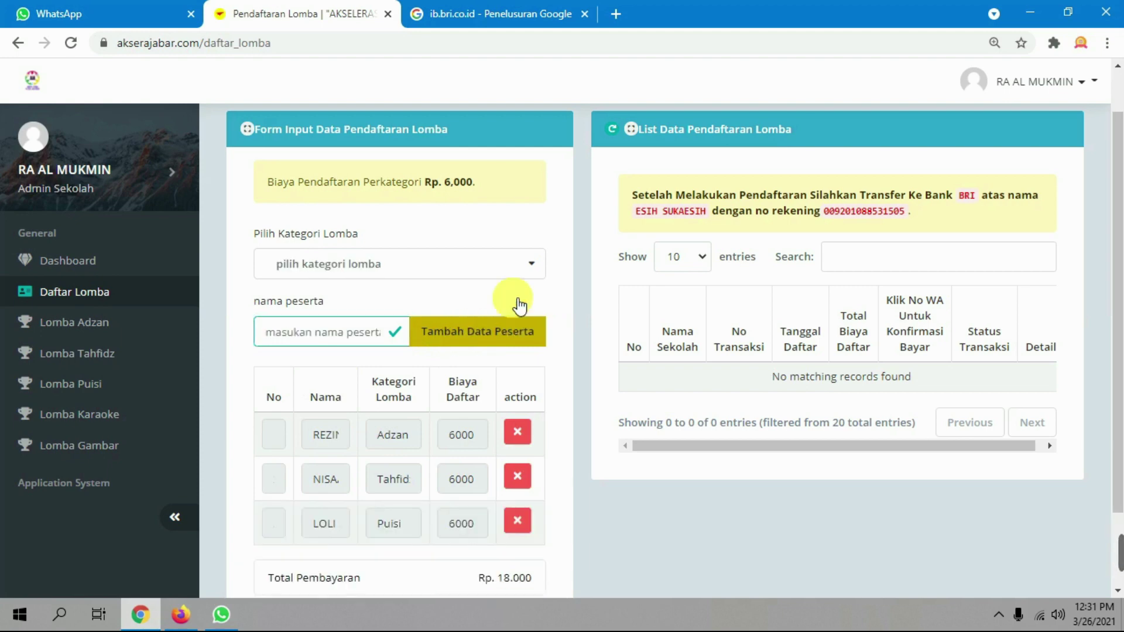
Add a participant to the Karaoke category
{"action": "left_click", "coordinate": [474, 262]}
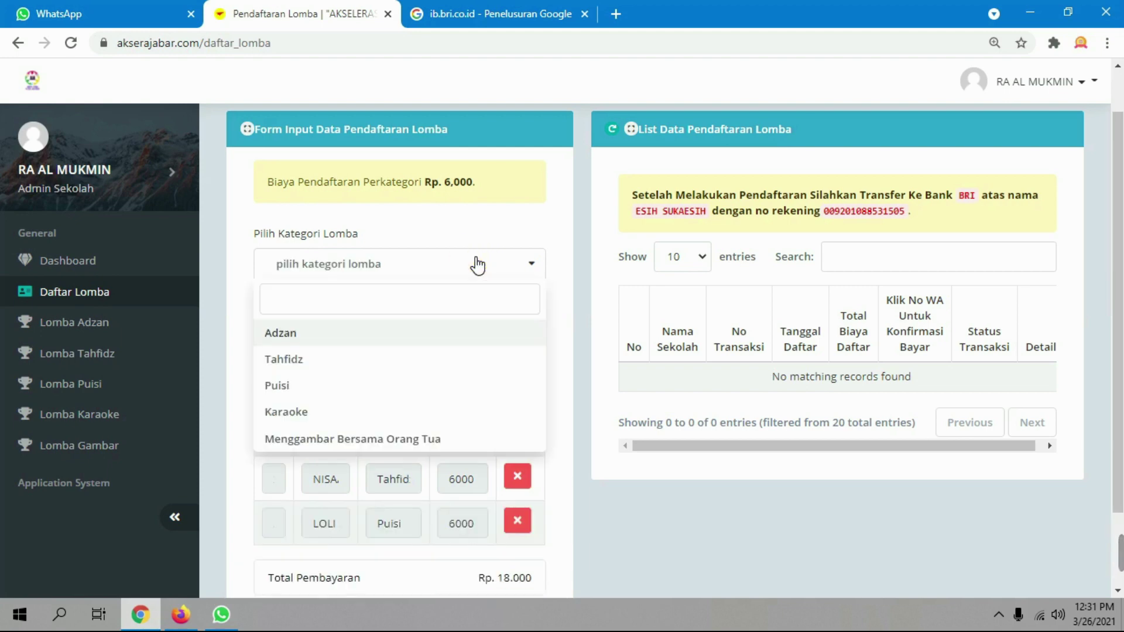
{"action": "left_click", "coordinate": [287, 413]}
{"action": "left_click", "coordinate": [341, 333]}
{"action": "type", "text": "FAZRI"}
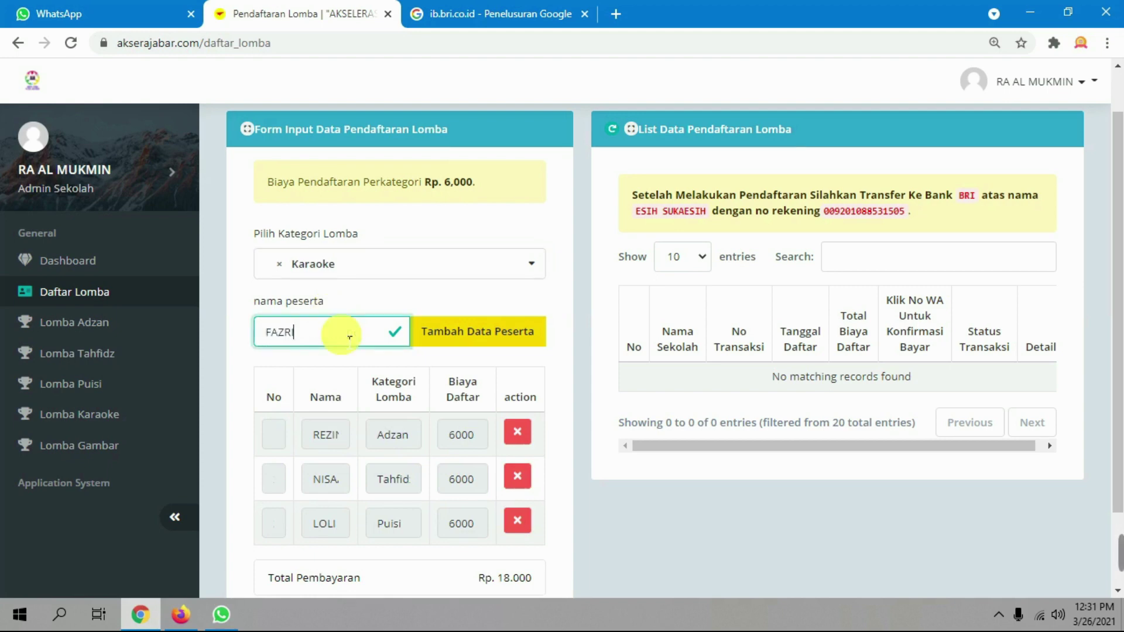
{"action": "left_click", "coordinate": [476, 325]}
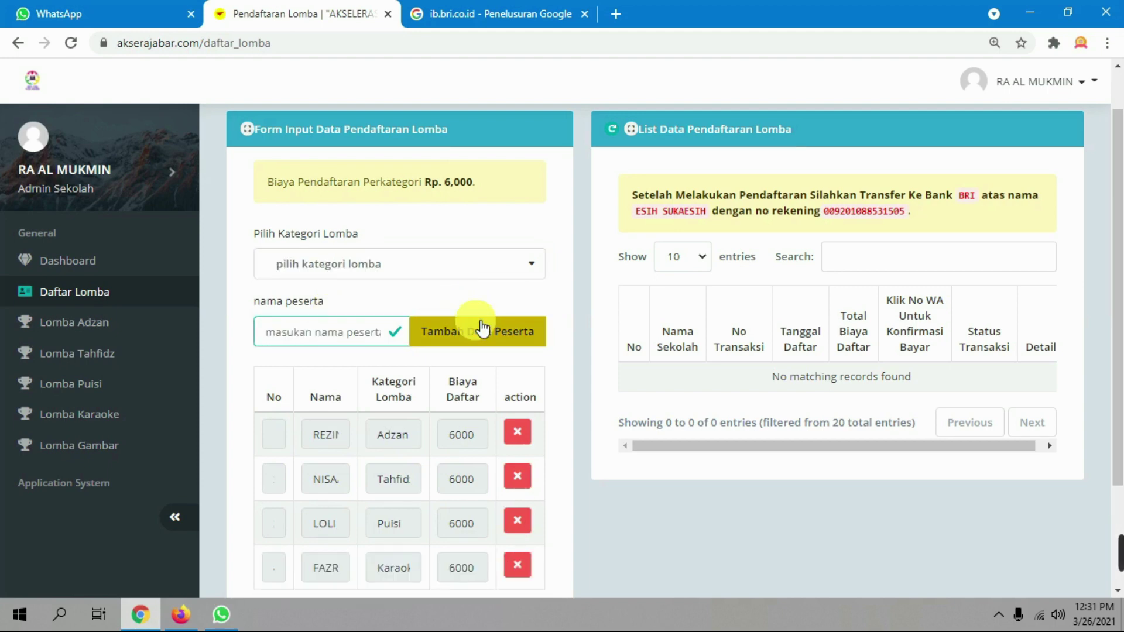
Add a participant to Menggambar Bersama Orang Tua and scroll to the form bottom
{"action": "left_click", "coordinate": [458, 271]}
{"action": "left_click", "coordinate": [322, 433]}
{"action": "left_click", "coordinate": [359, 333]}
{"action": "type", "text": "DESI"}
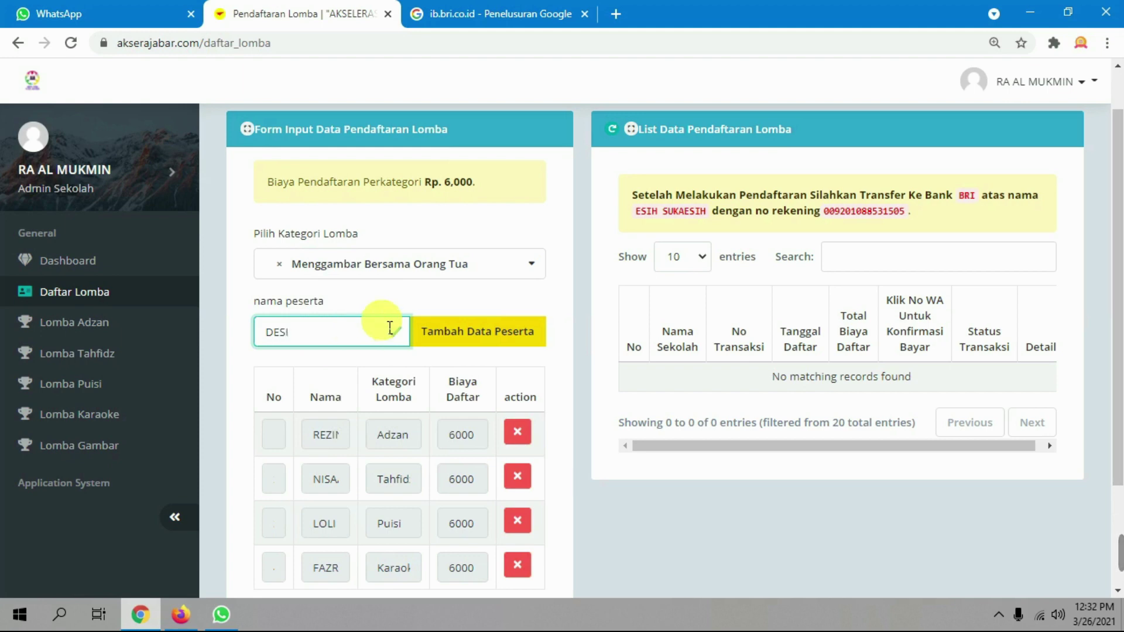
{"action": "left_click", "coordinate": [470, 334]}
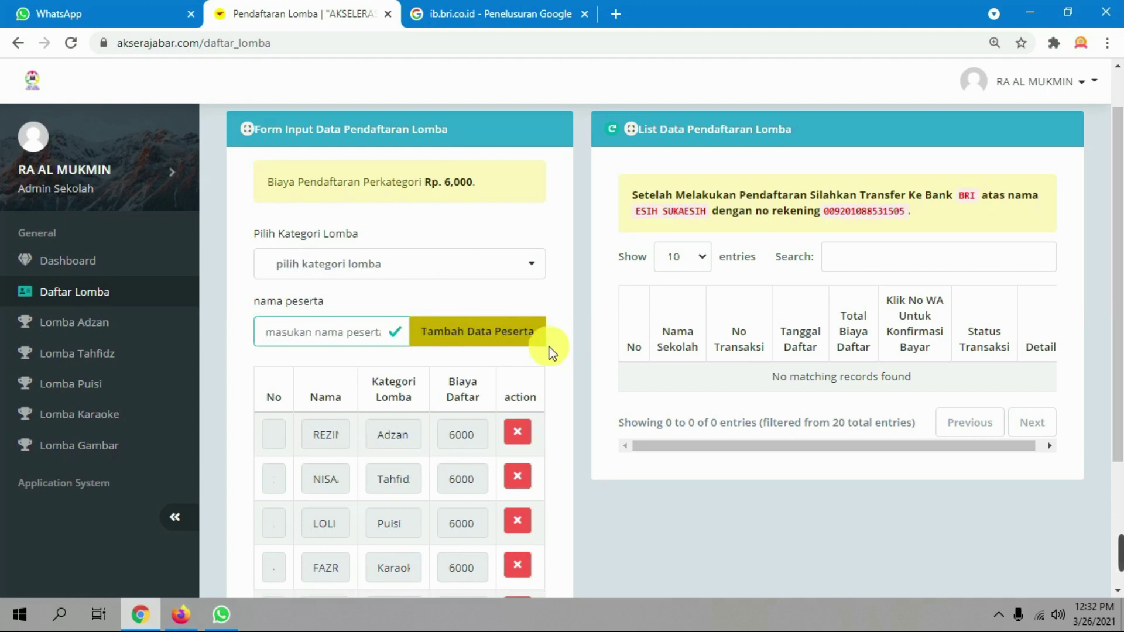
{"action": "scroll", "coordinate": [548, 352], "scroll_direction": "down", "scroll_amount": 3}
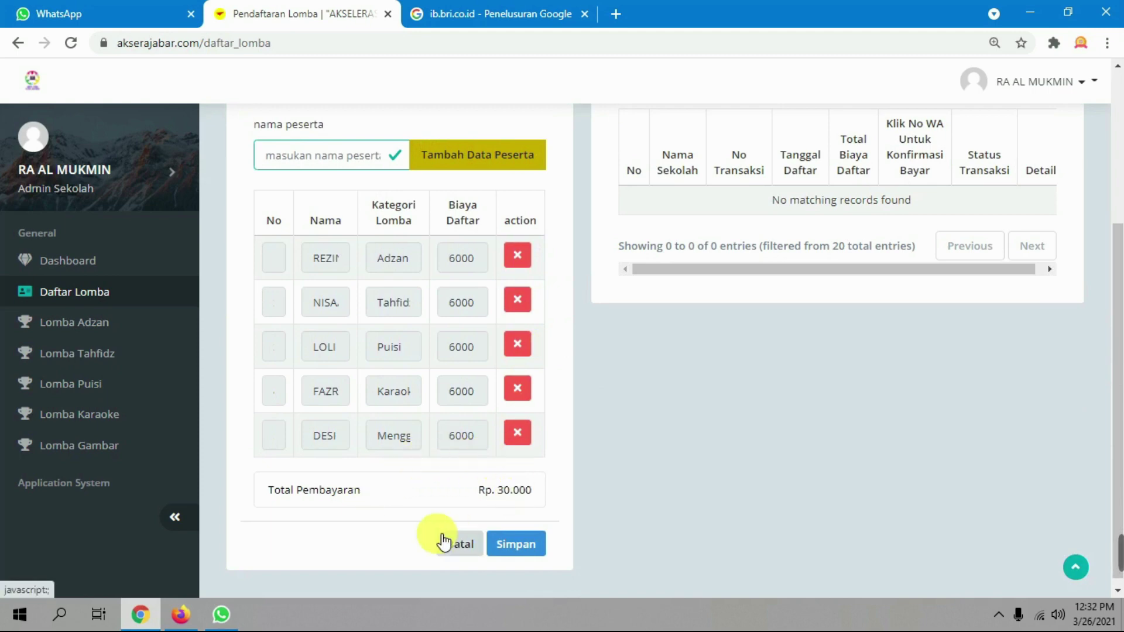
Save the five registrations as one Rp 30.000 entry and refresh the list
{"action": "left_click", "coordinate": [547, 544]}
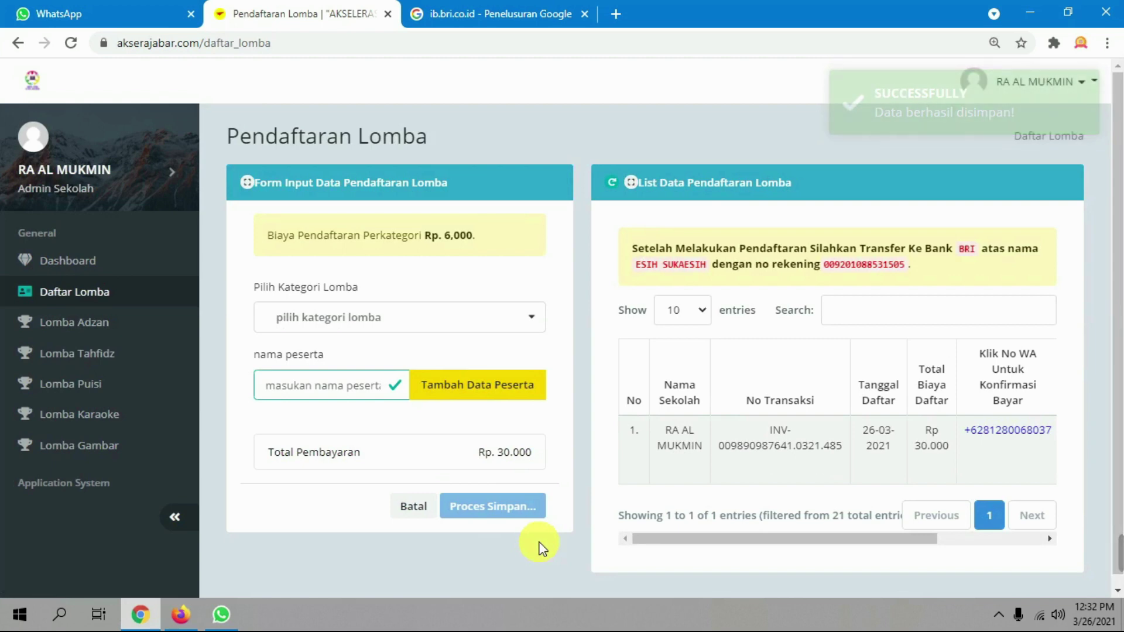
{"action": "key", "text": "ctrl+minus"}
{"action": "key", "text": "ctrl+minus"}
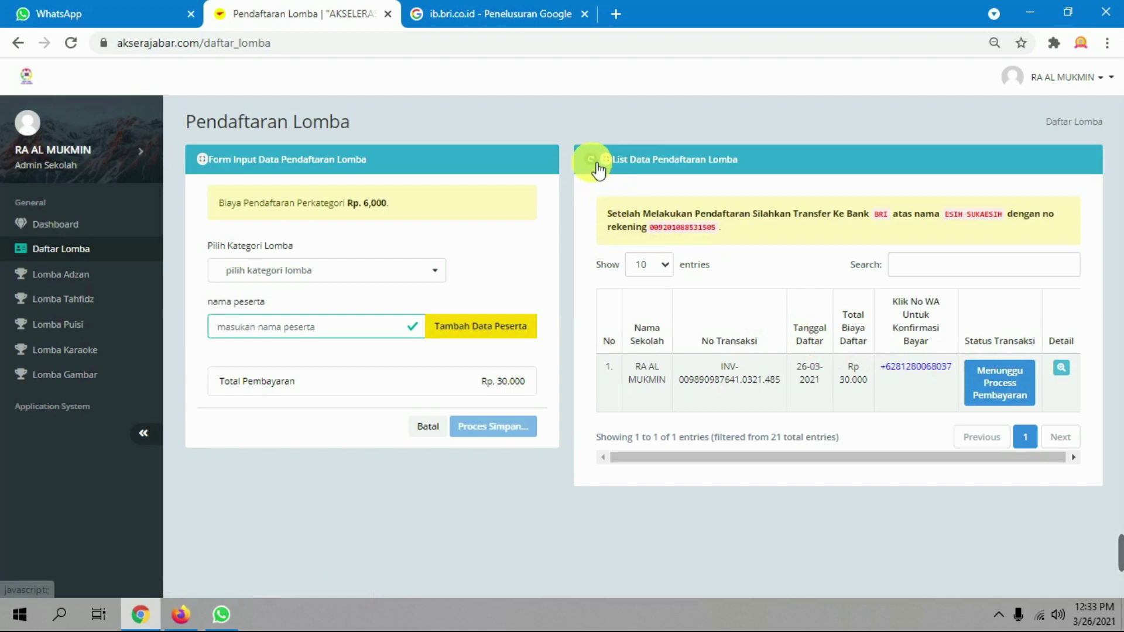
{"action": "left_click", "coordinate": [595, 167]}
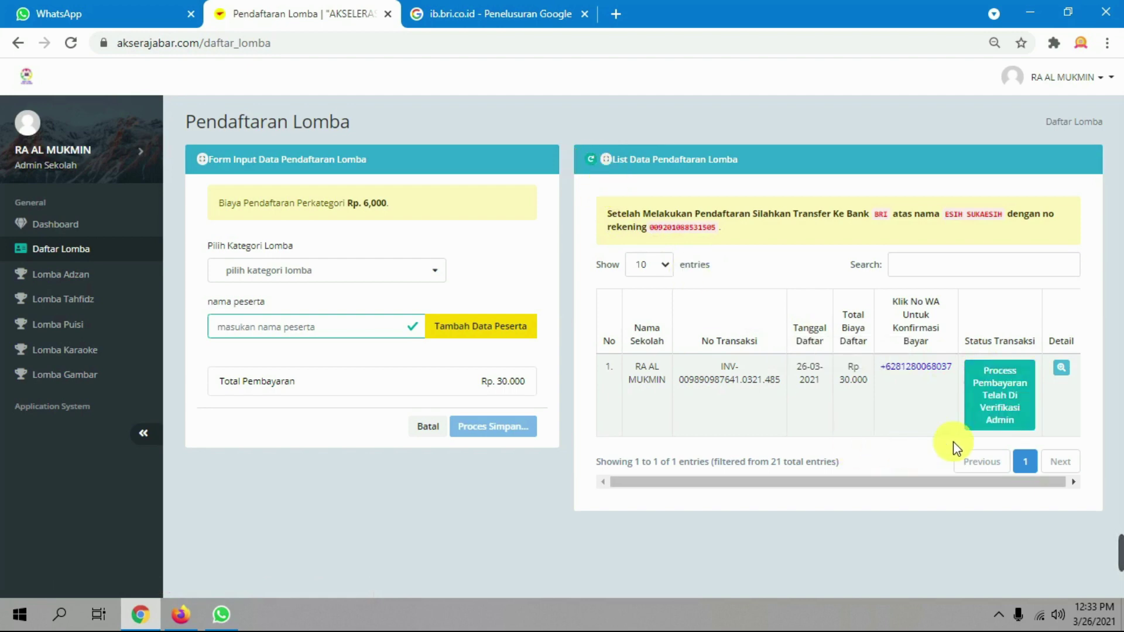
Check the entry's admin-verified payment status, then return to the Dashboard
{"action": "left_click", "coordinate": [1002, 419]}
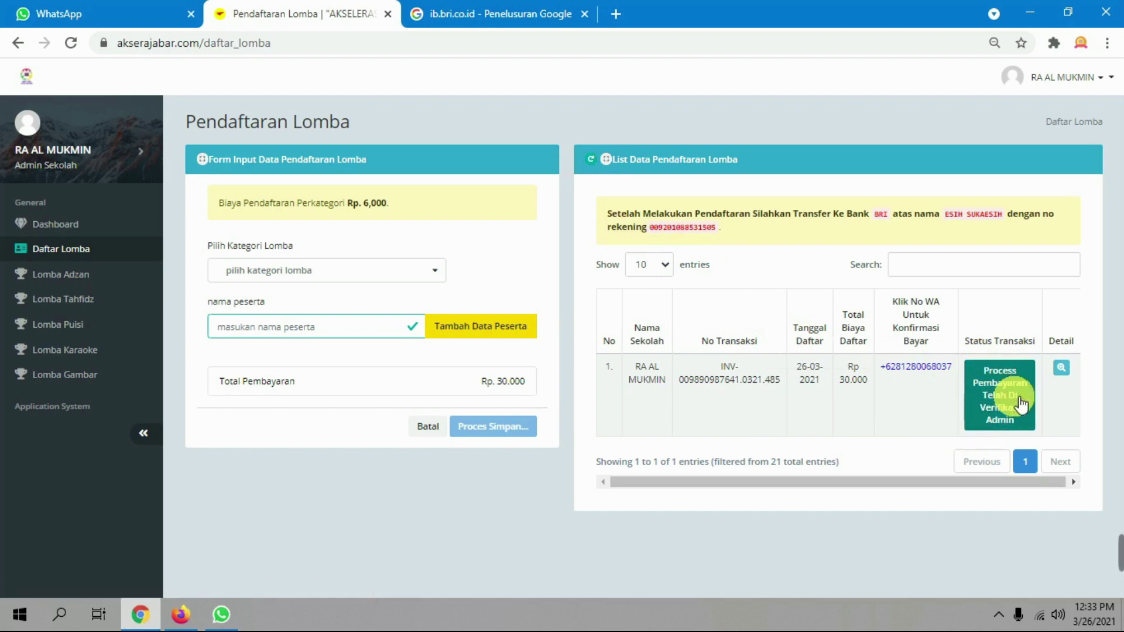
{"action": "left_click_drag", "start_coordinate": [974, 482], "coordinate": [1006, 487]}
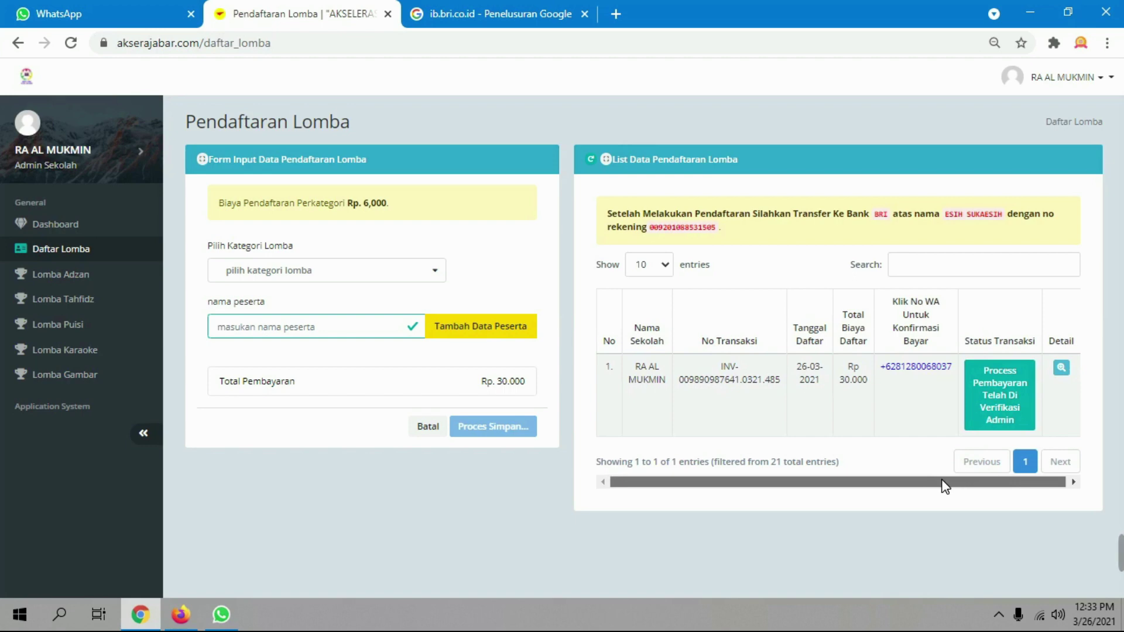
{"action": "left_click", "coordinate": [995, 414]}
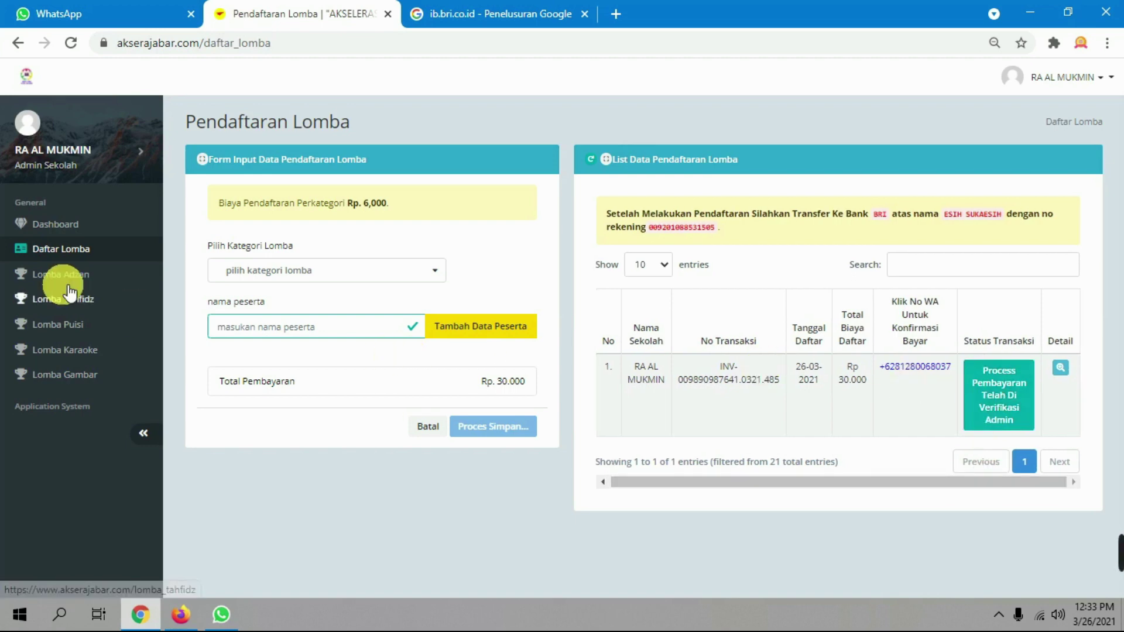
{"action": "left_click", "coordinate": [68, 231]}
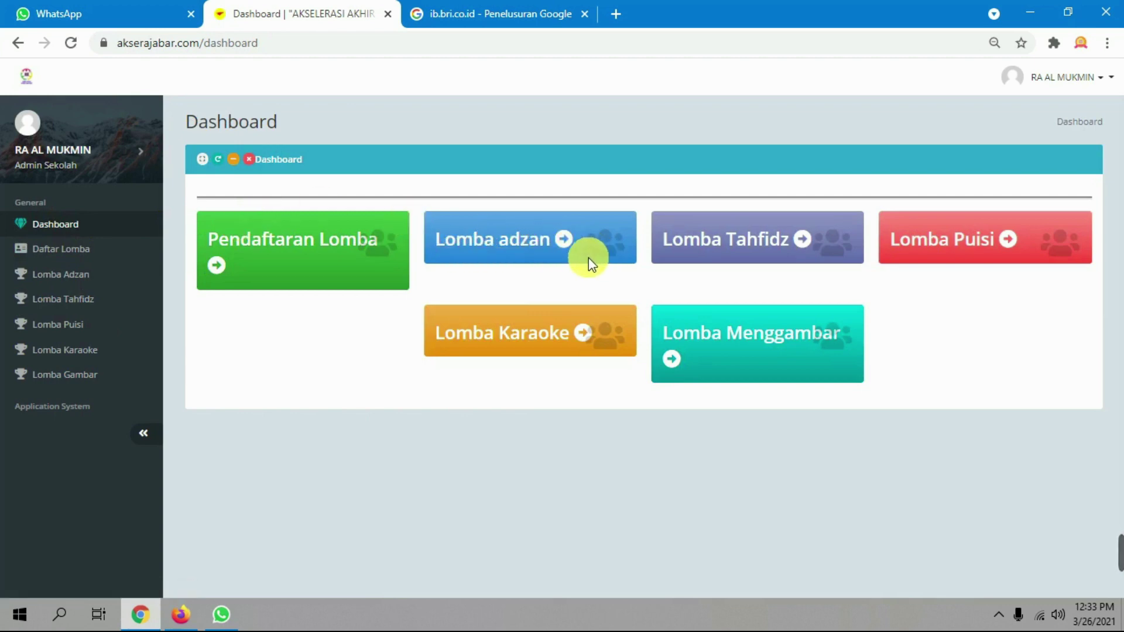
Open the Lomba Adzan participant list, then open a blank browser tab
{"action": "left_click", "coordinate": [538, 243]}
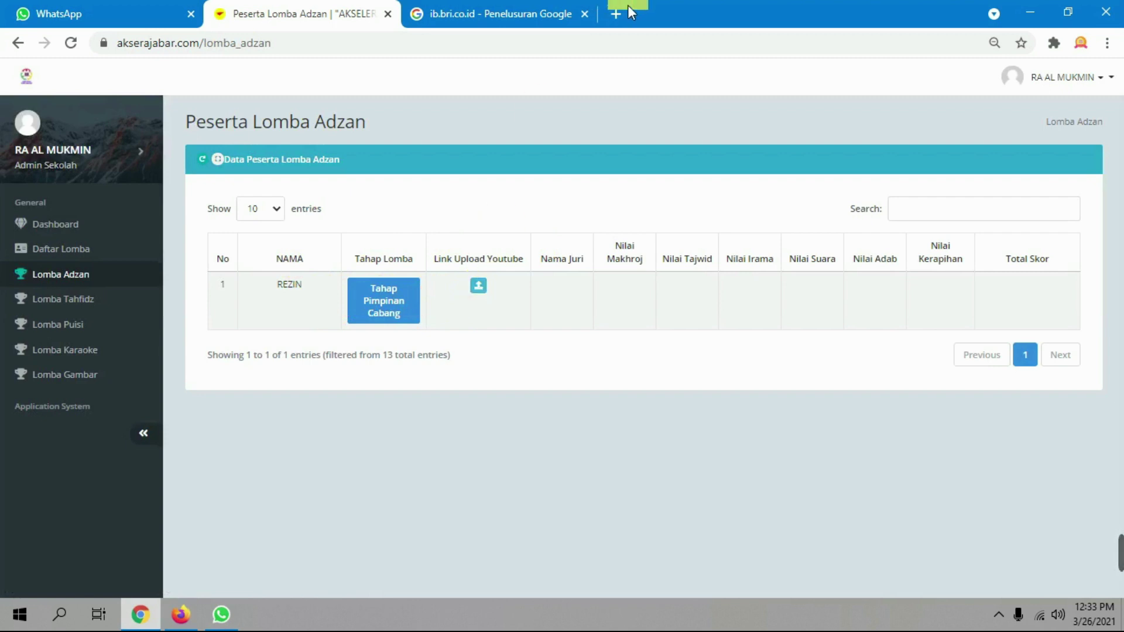
{"action": "left_click", "coordinate": [616, 26]}
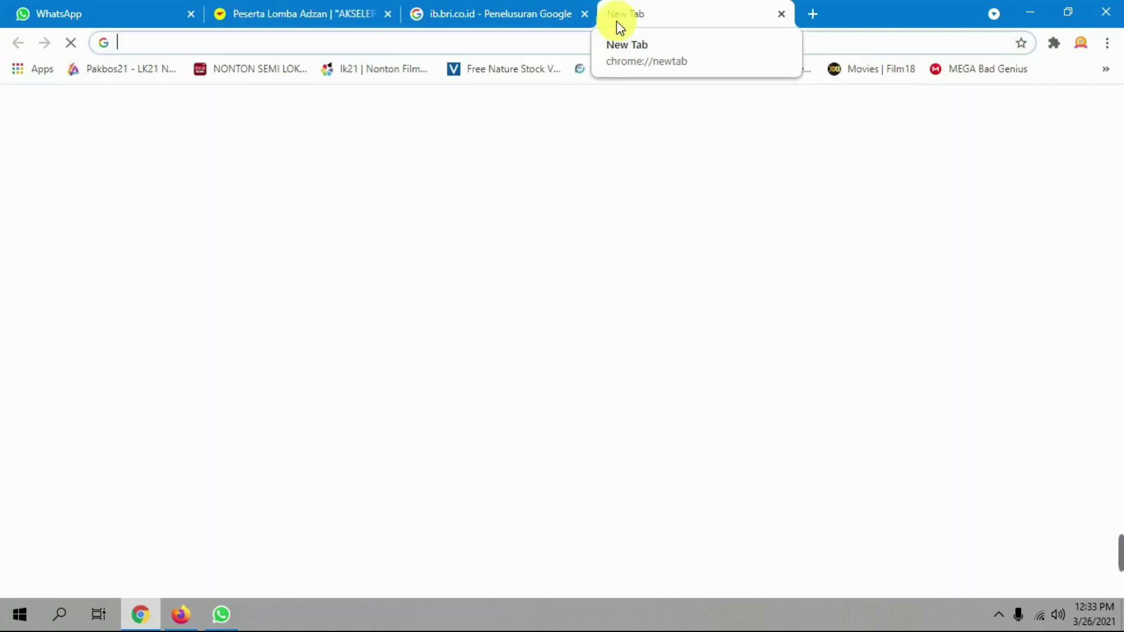
Load youtube.com in the new tab
{"action": "type", "text": "you"}
{"action": "key", "text": "Return"}
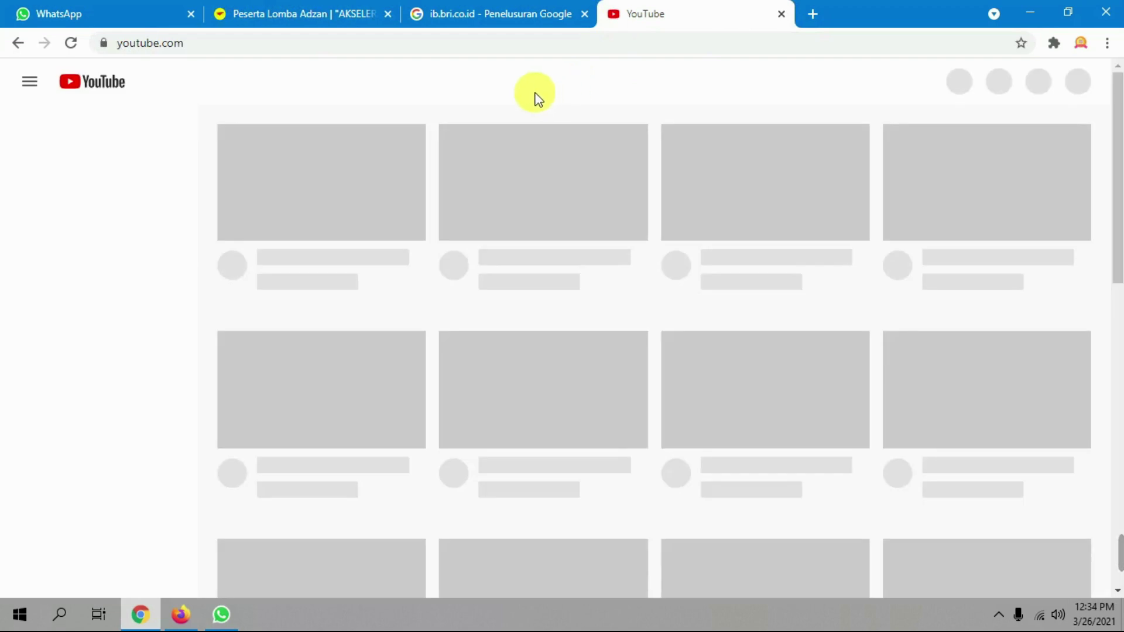
{"action": "left_click", "coordinate": [351, 12]}
{"action": "left_click", "coordinate": [700, 21]}
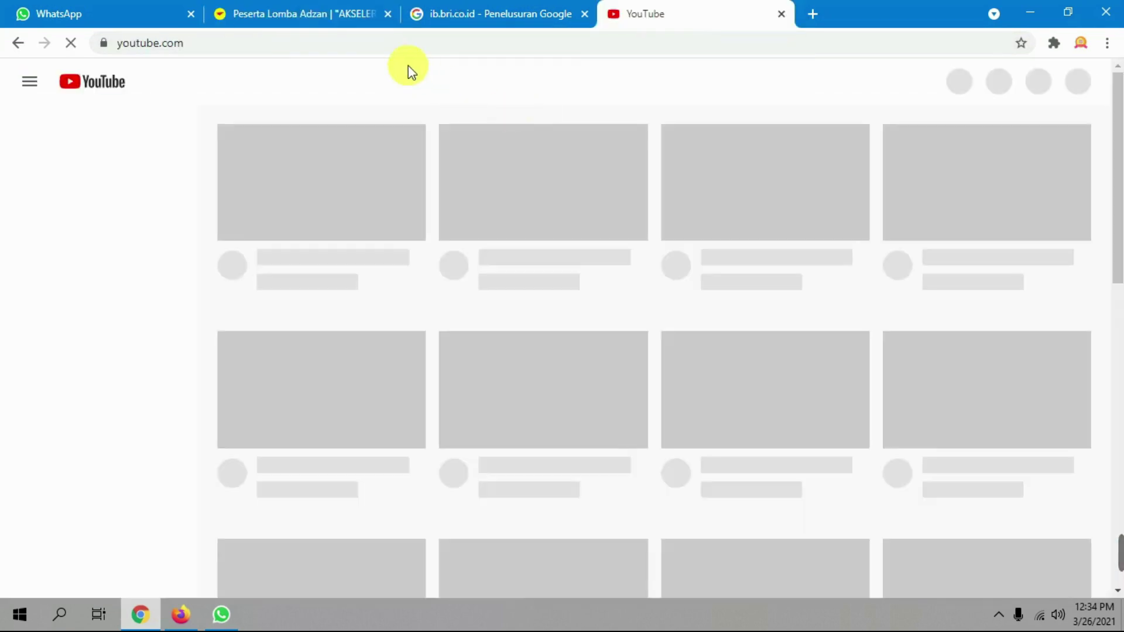
{"action": "left_click", "coordinate": [296, 11]}
{"action": "left_click", "coordinate": [652, 13]}
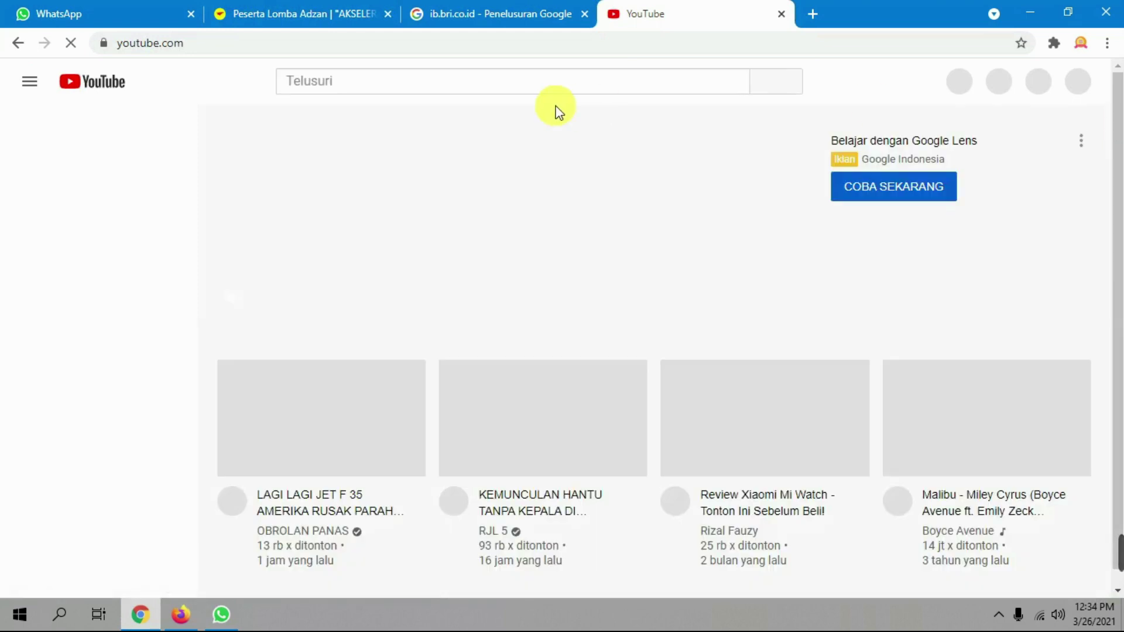
Search YouTube for 'lomba adzan' and copy the Juara 1 Lomba Adzan FGC 3 video URL
{"action": "left_click", "coordinate": [506, 84]}
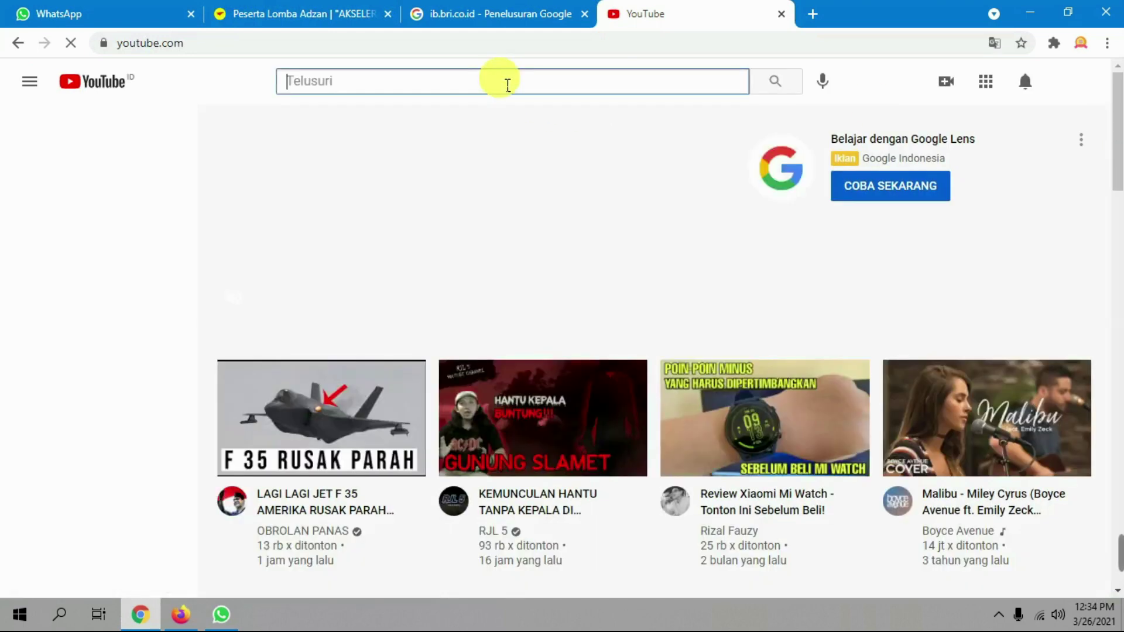
{"action": "type", "text": "lomba a"}
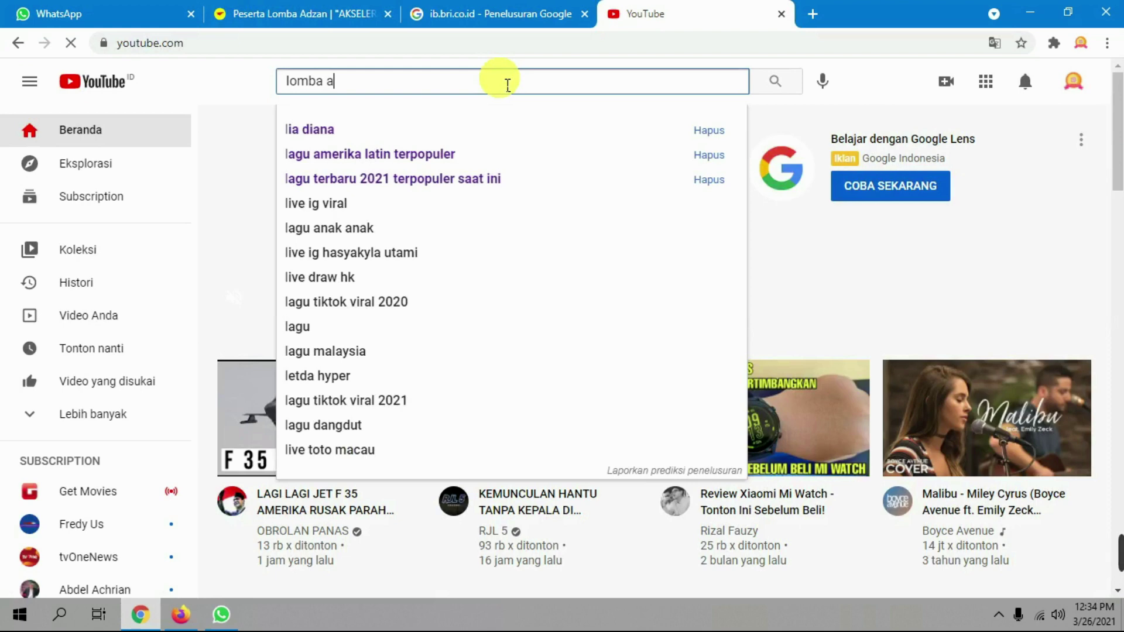
{"action": "type", "text": "dzan"}
{"action": "key", "text": "Return"}
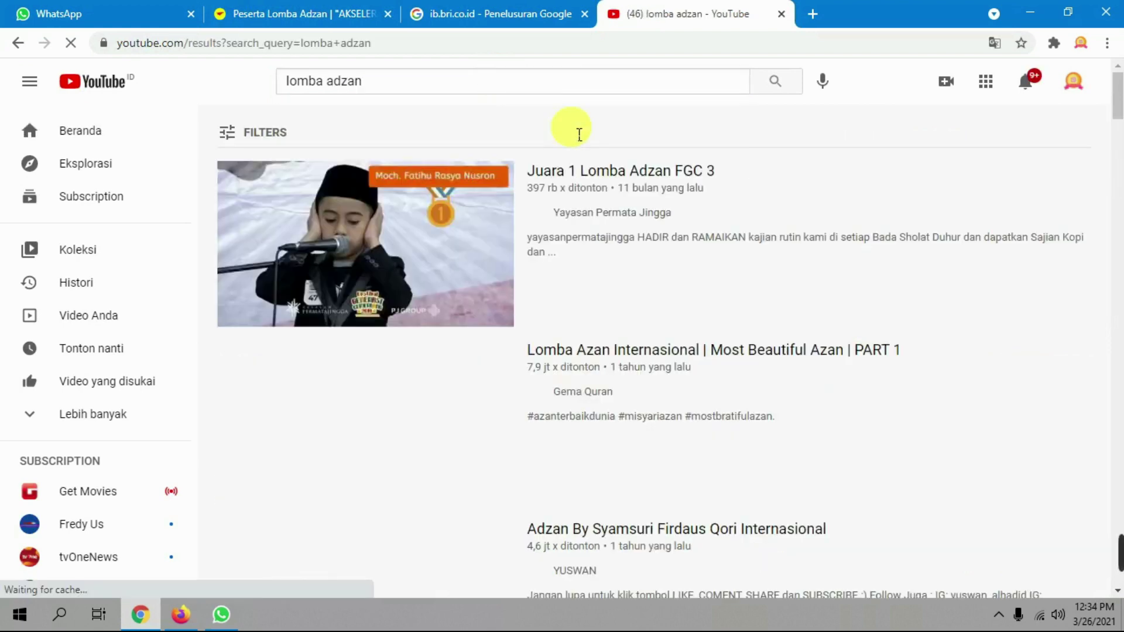
{"action": "middle_click", "coordinate": [616, 173]}
{"action": "left_click", "coordinate": [812, 8]}
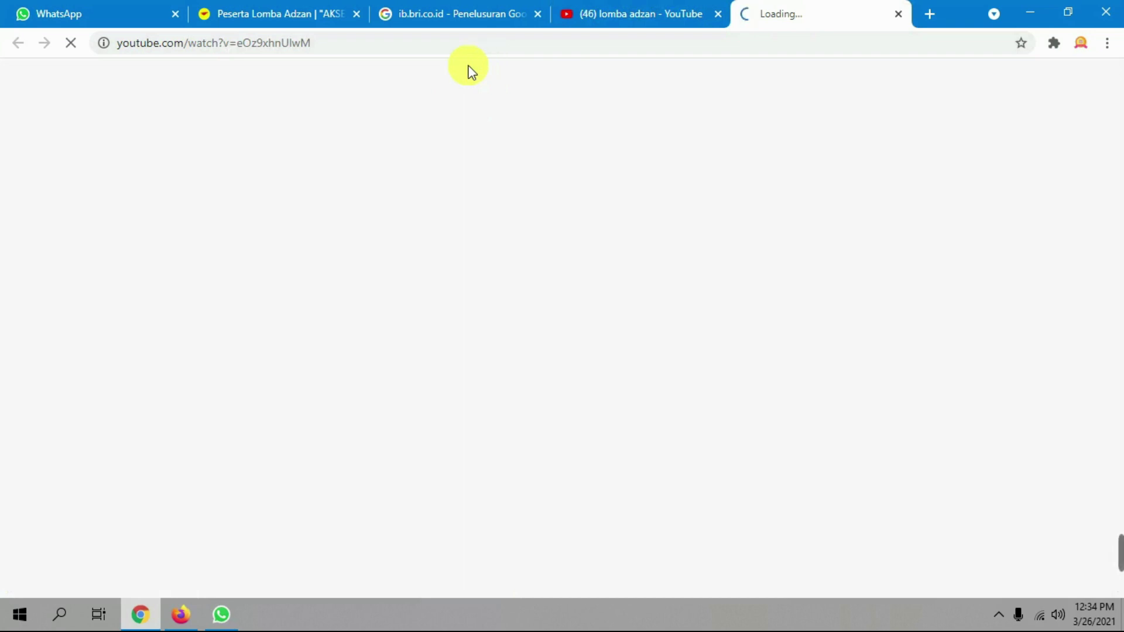
{"action": "left_click", "coordinate": [319, 46]}
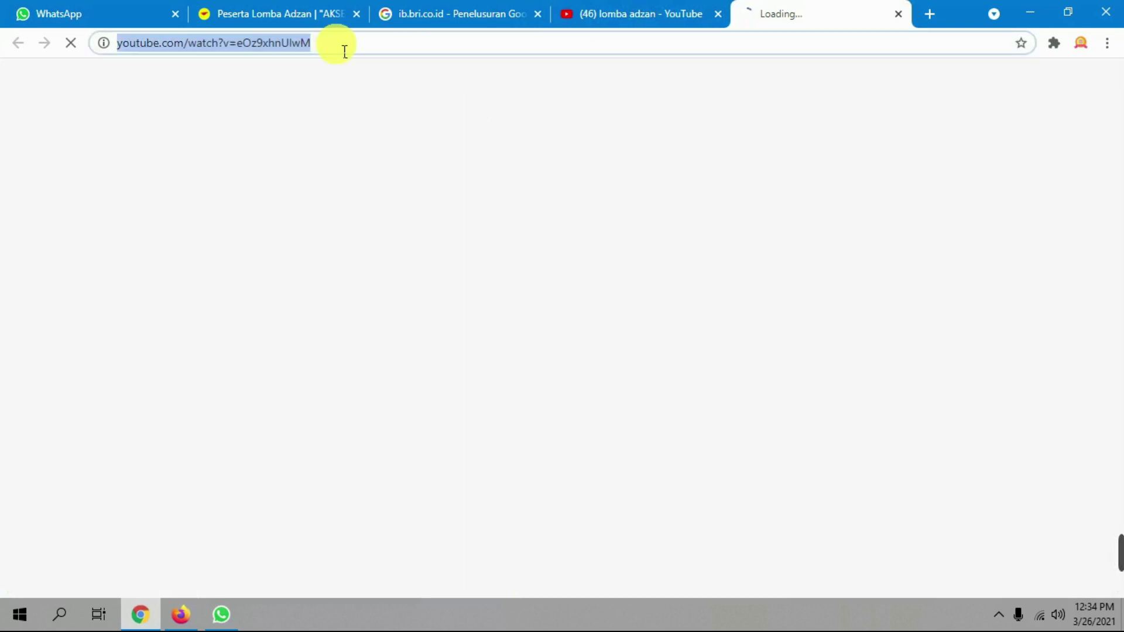
{"action": "left_click", "coordinate": [316, 9]}
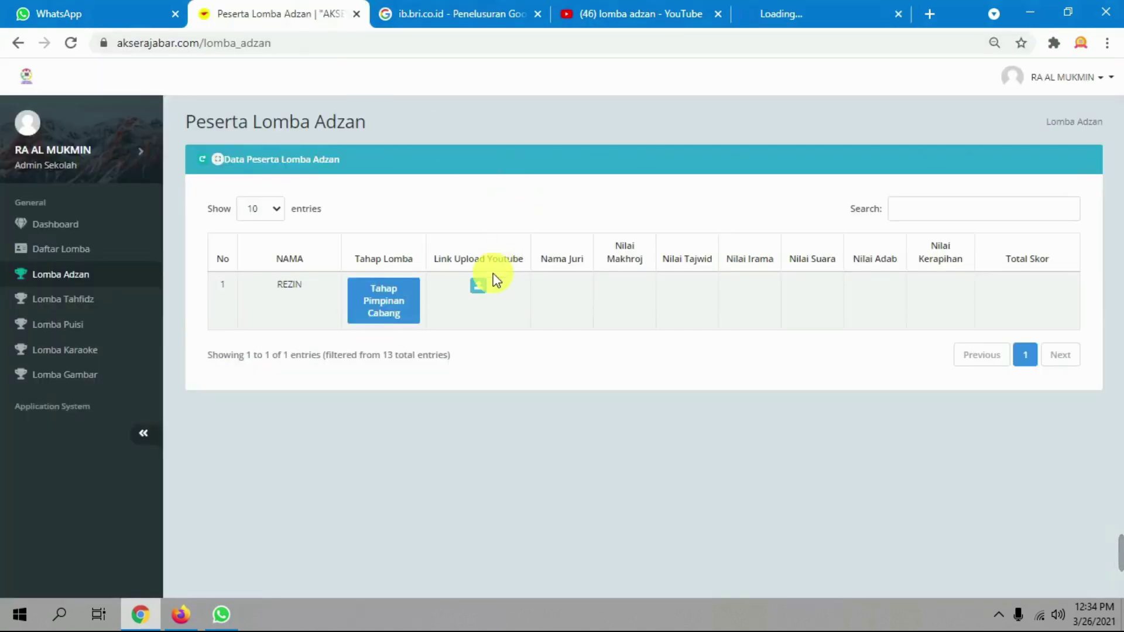
Paste the video URL into the Adzan entry's Link Upload Youtube, save, and reload
{"action": "left_click", "coordinate": [478, 286]}
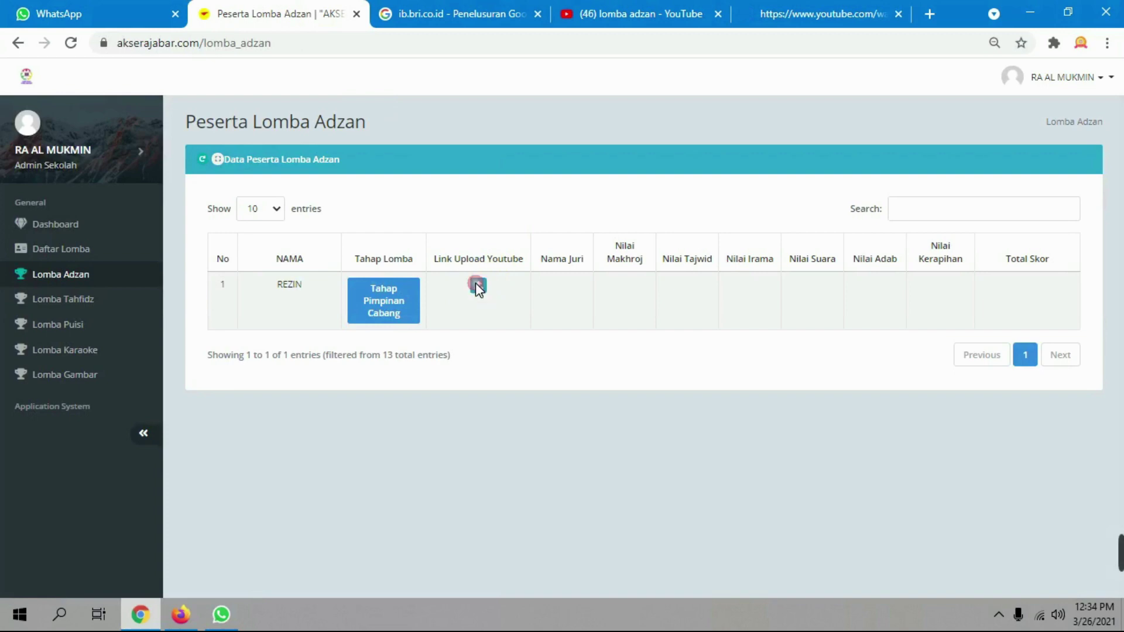
{"action": "left_click", "coordinate": [519, 366]}
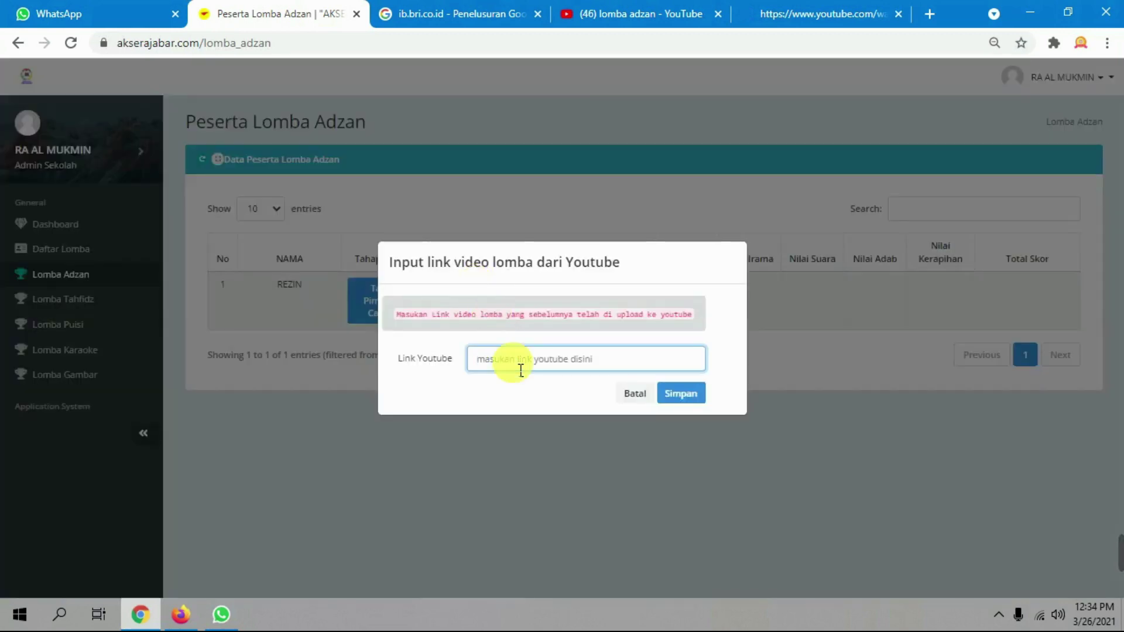
{"action": "key", "text": "ctrl+v"}
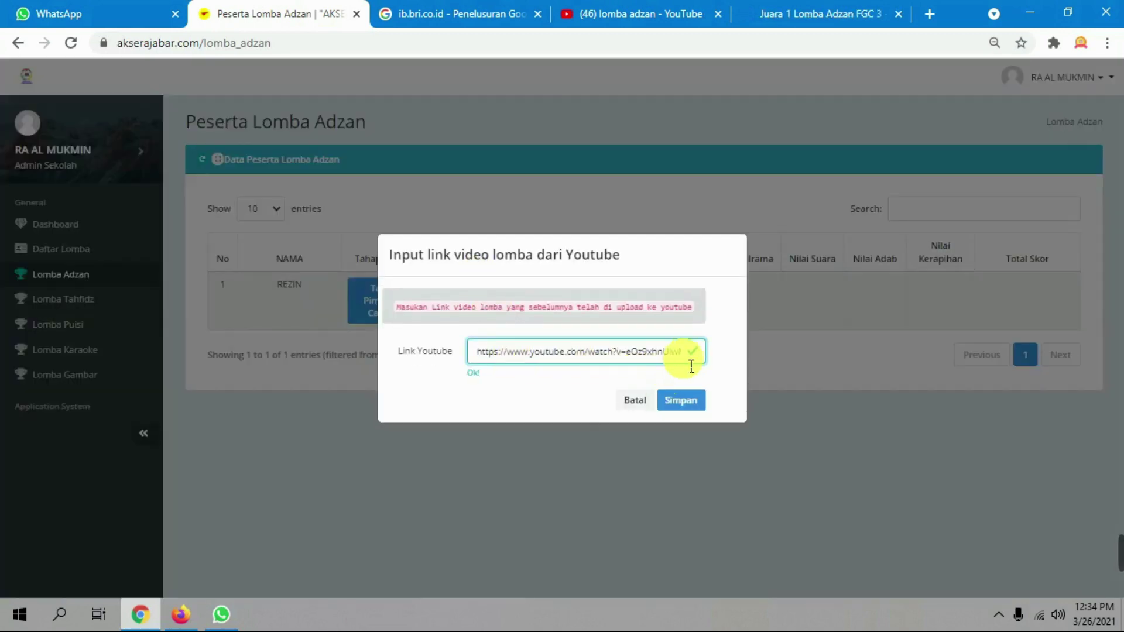
{"action": "left_click", "coordinate": [693, 400]}
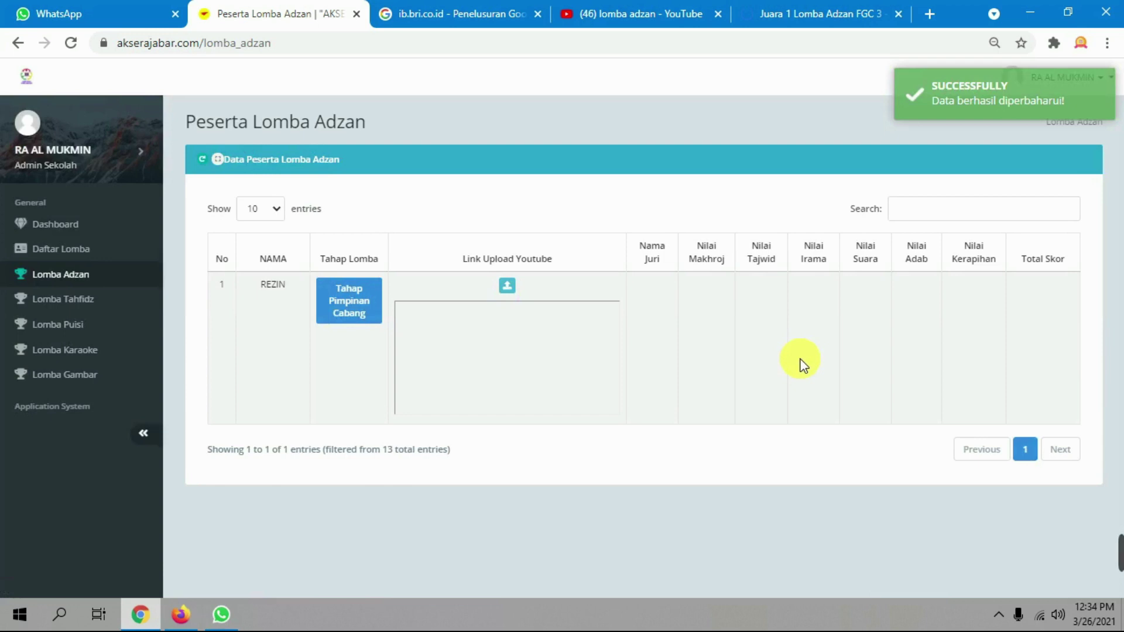
{"action": "mouse_move", "coordinate": [1115, 537]}
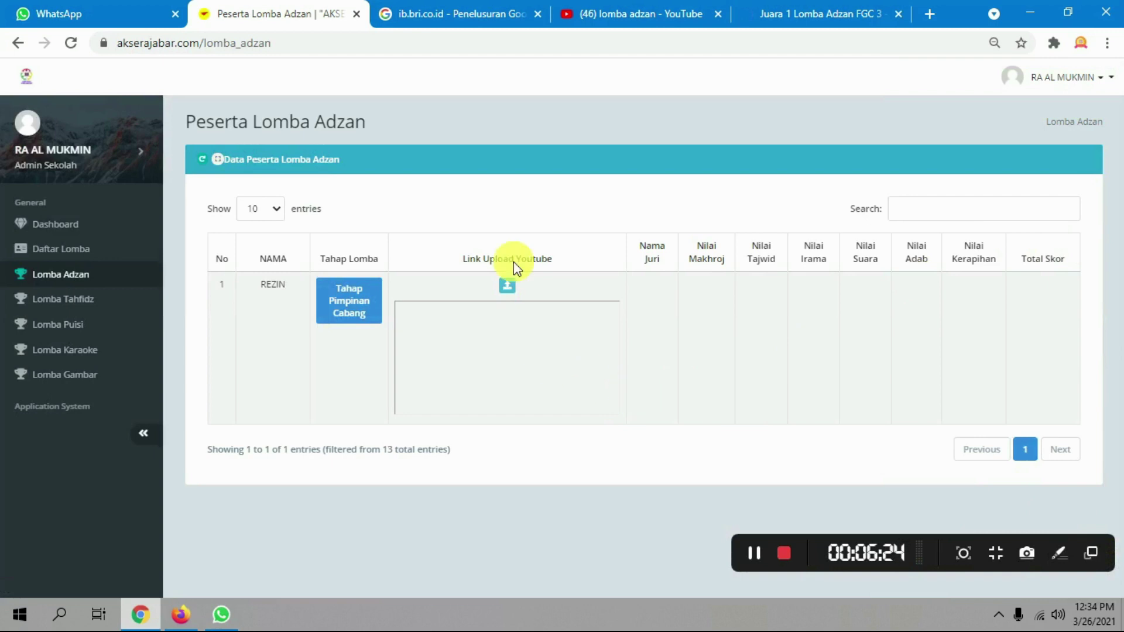
{"action": "left_click", "coordinate": [70, 43]}
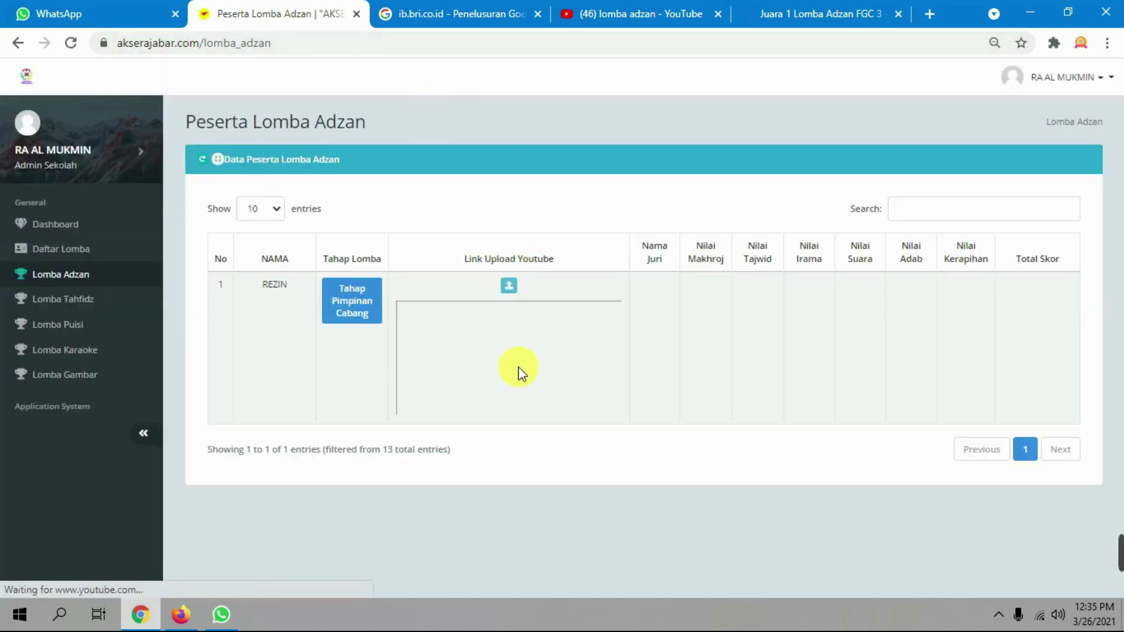
{"action": "left_click", "coordinate": [793, 11]}
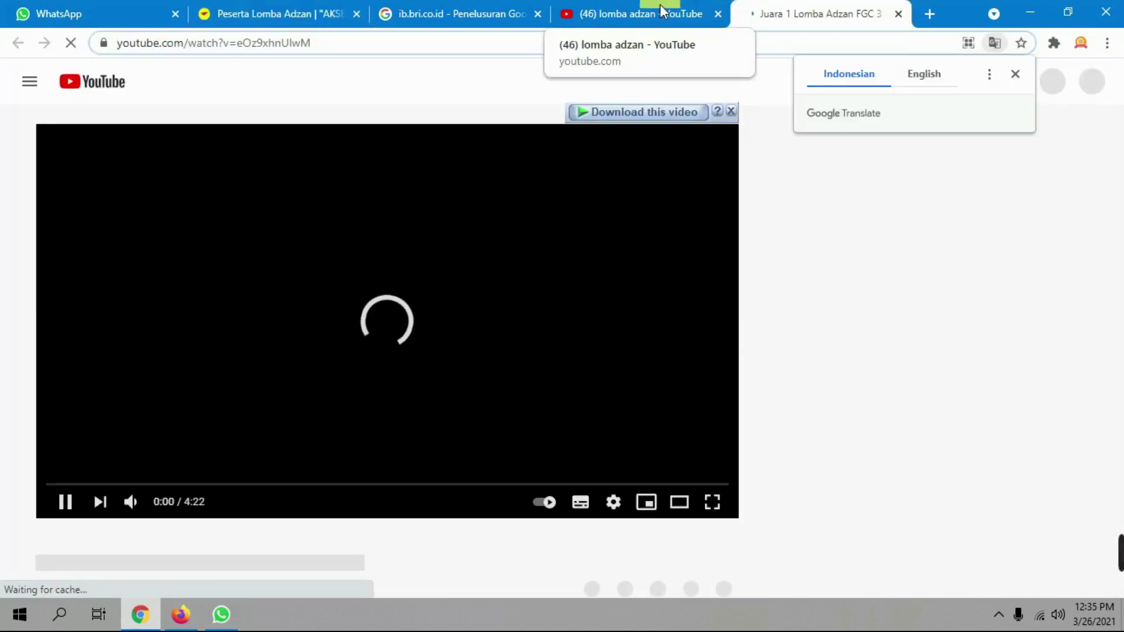
{"action": "left_click", "coordinate": [301, 8]}
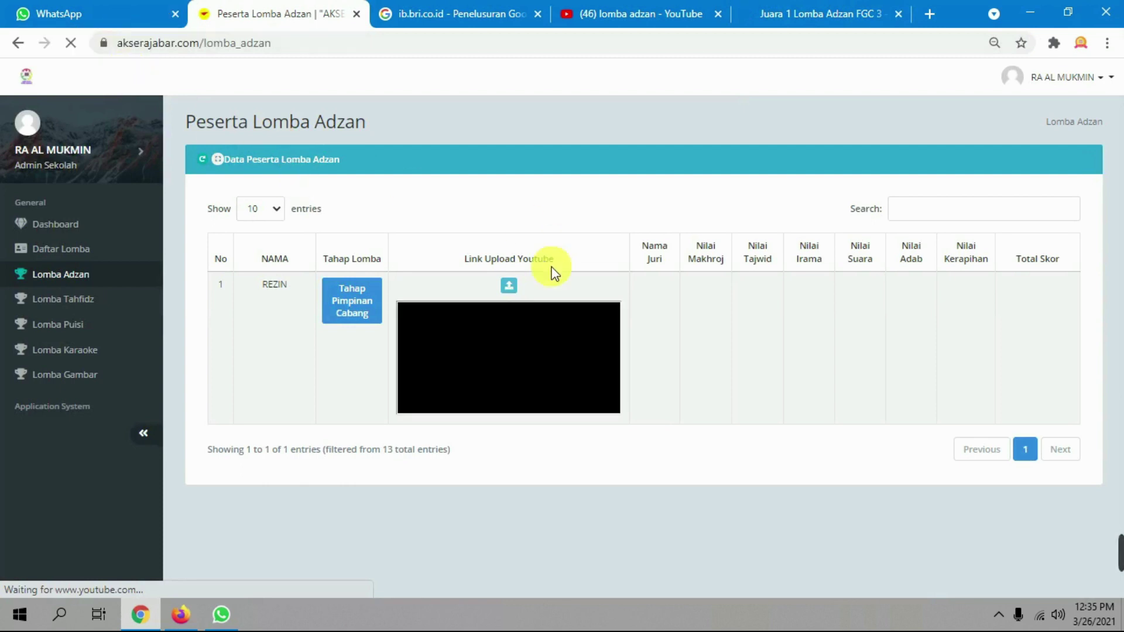
View the Tahfidz entry's video link form, cancel it, then open Lomba Gambar
{"action": "left_click", "coordinate": [120, 299]}
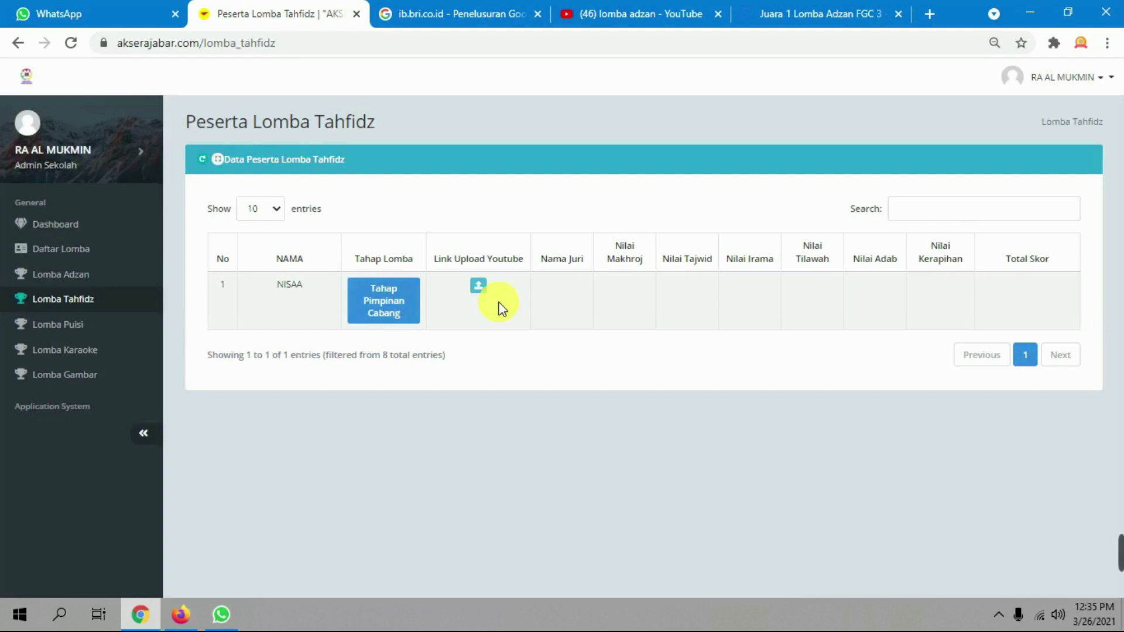
{"action": "left_click", "coordinate": [479, 295]}
{"action": "left_click", "coordinate": [521, 359]}
{"action": "left_click", "coordinate": [635, 394]}
{"action": "left_click", "coordinate": [71, 371]}
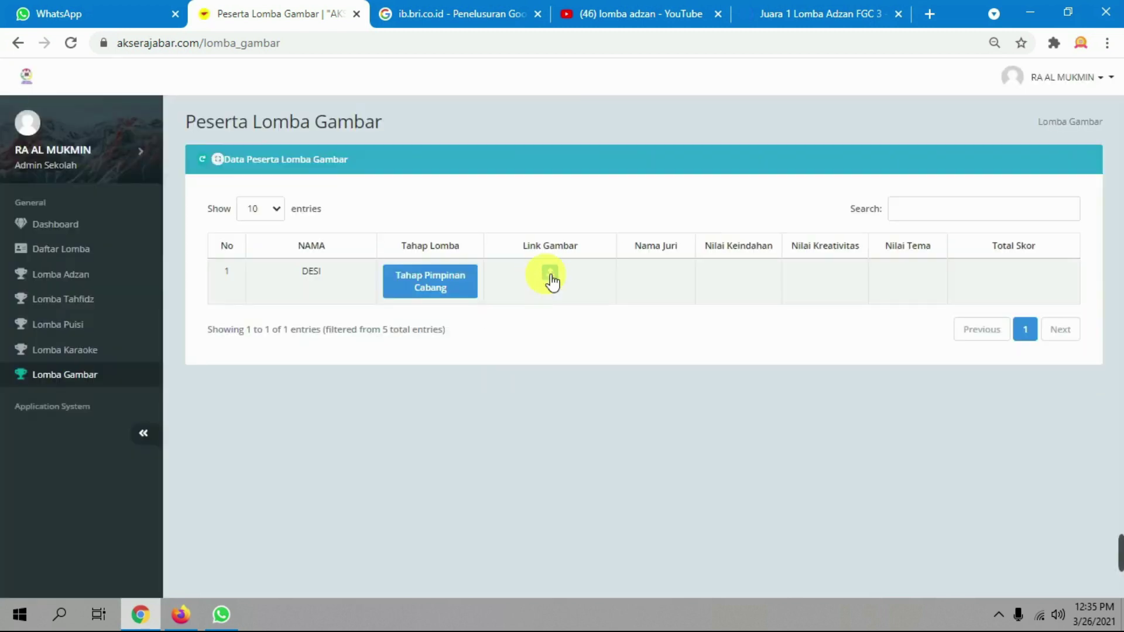
Preview the Gambar photo upload without choosing a file, then close the YouTube video tab
{"action": "left_click", "coordinate": [550, 275]}
{"action": "left_click", "coordinate": [569, 334]}
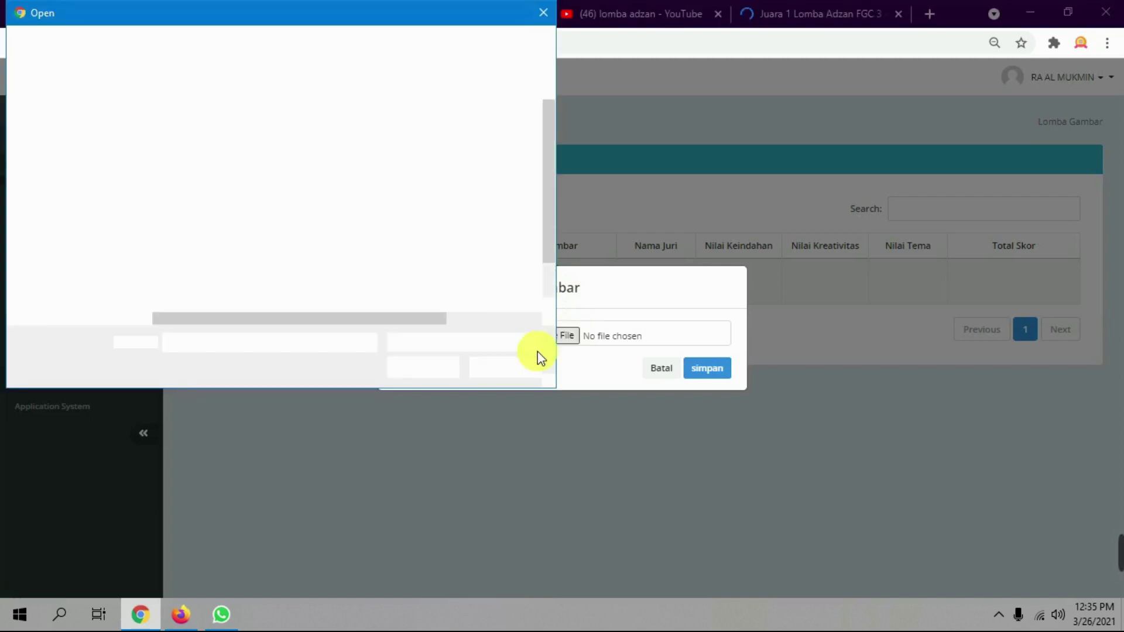
{"action": "left_click", "coordinate": [518, 374]}
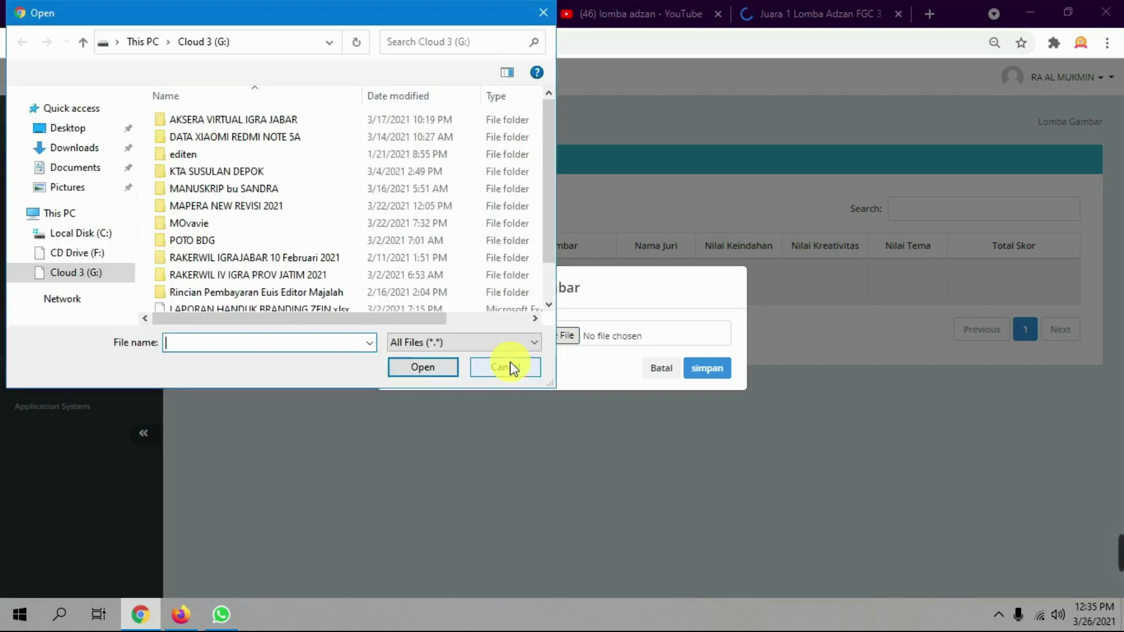
{"action": "left_click", "coordinate": [509, 367]}
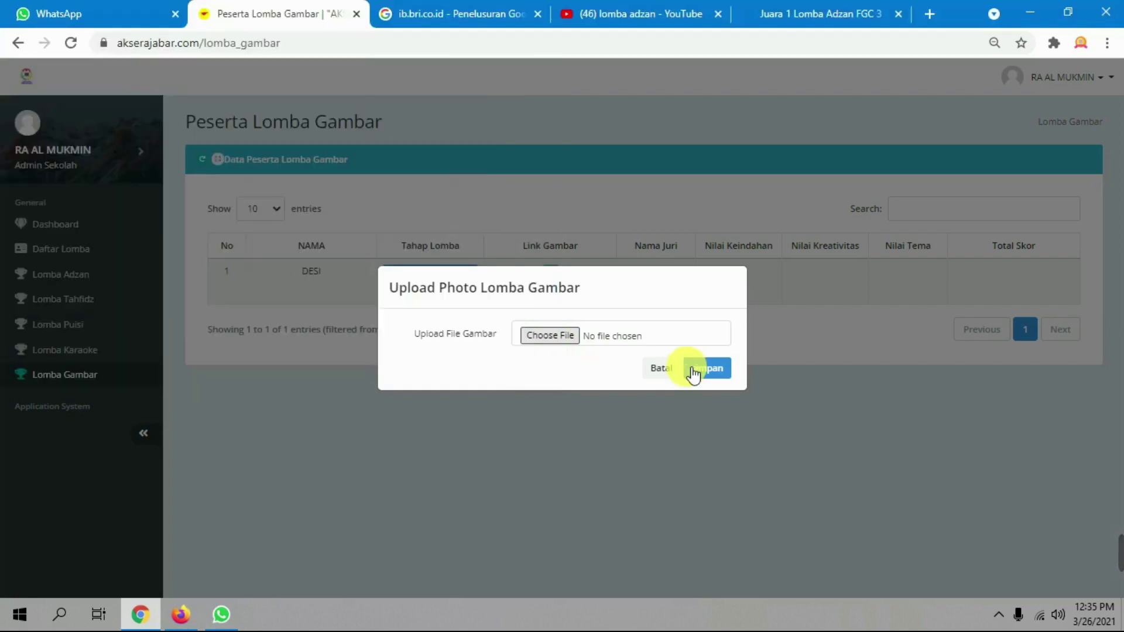
{"action": "left_click", "coordinate": [664, 371]}
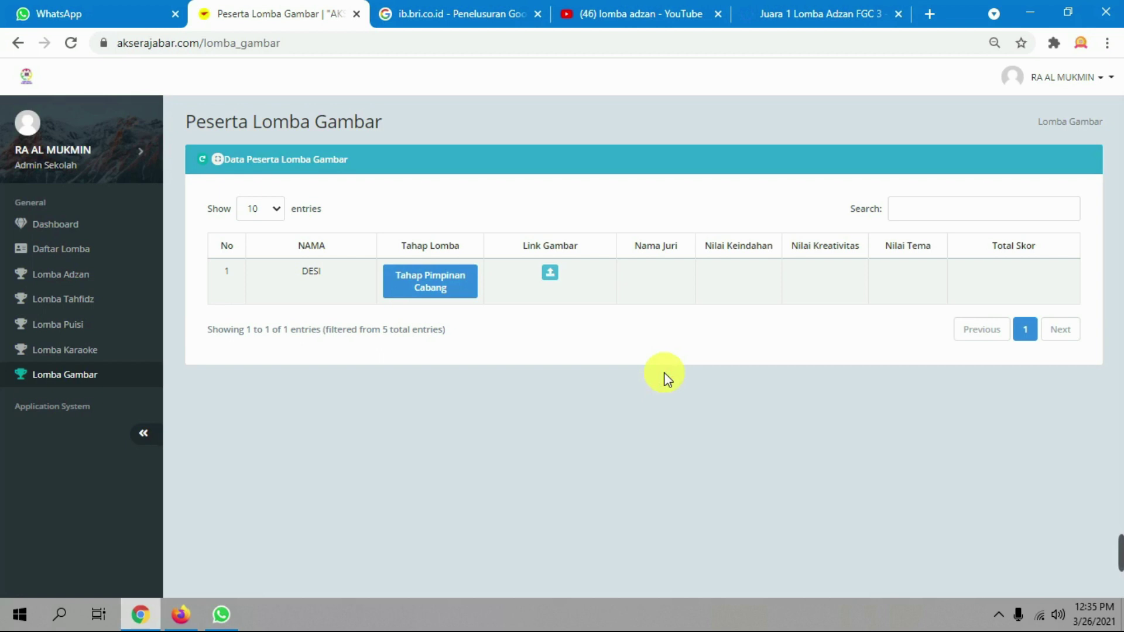
{"action": "left_click", "coordinate": [902, 14]}
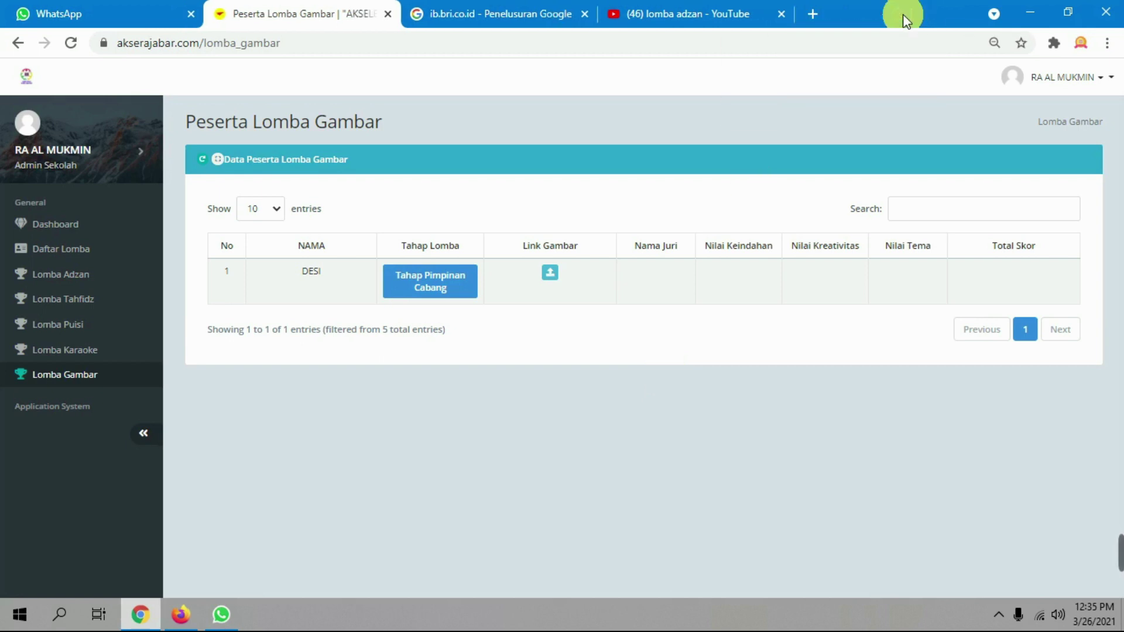